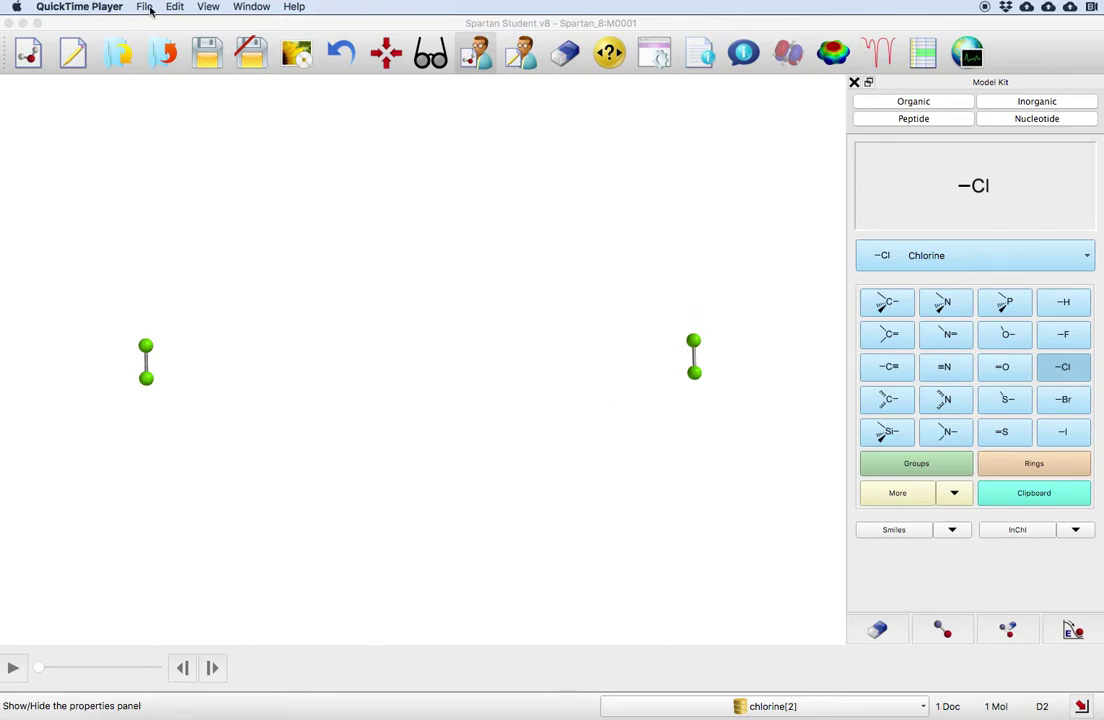
Display the two chlorine molecules as space-filling models.
left_click(258, 266)
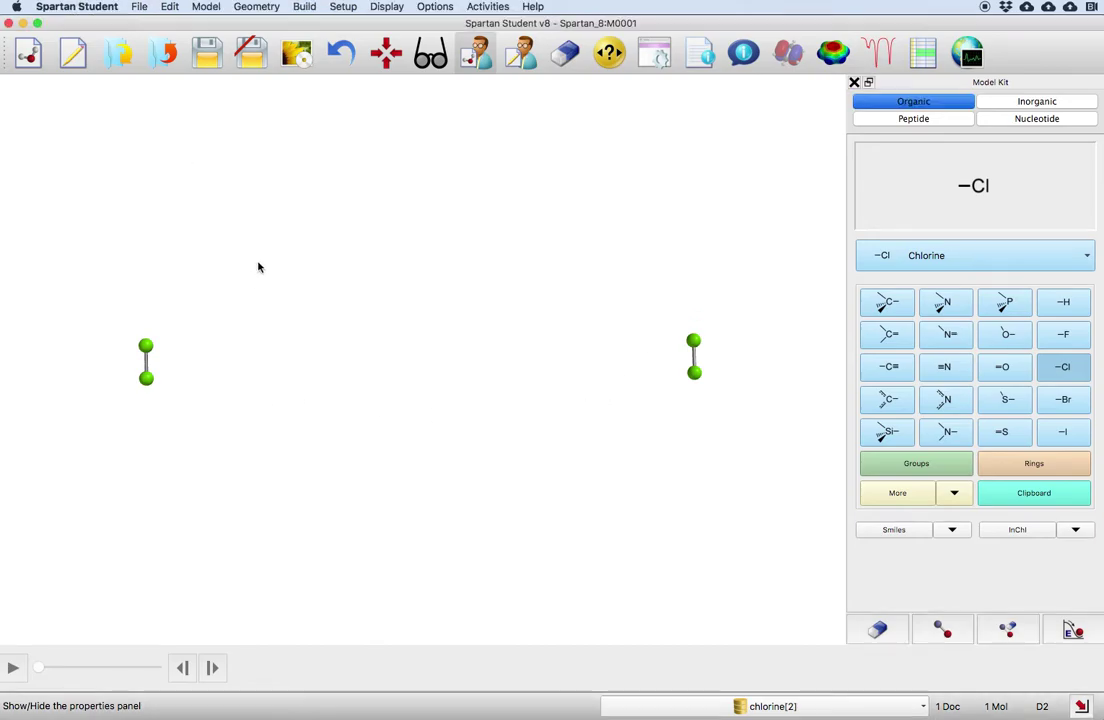
left_click(206, 7)
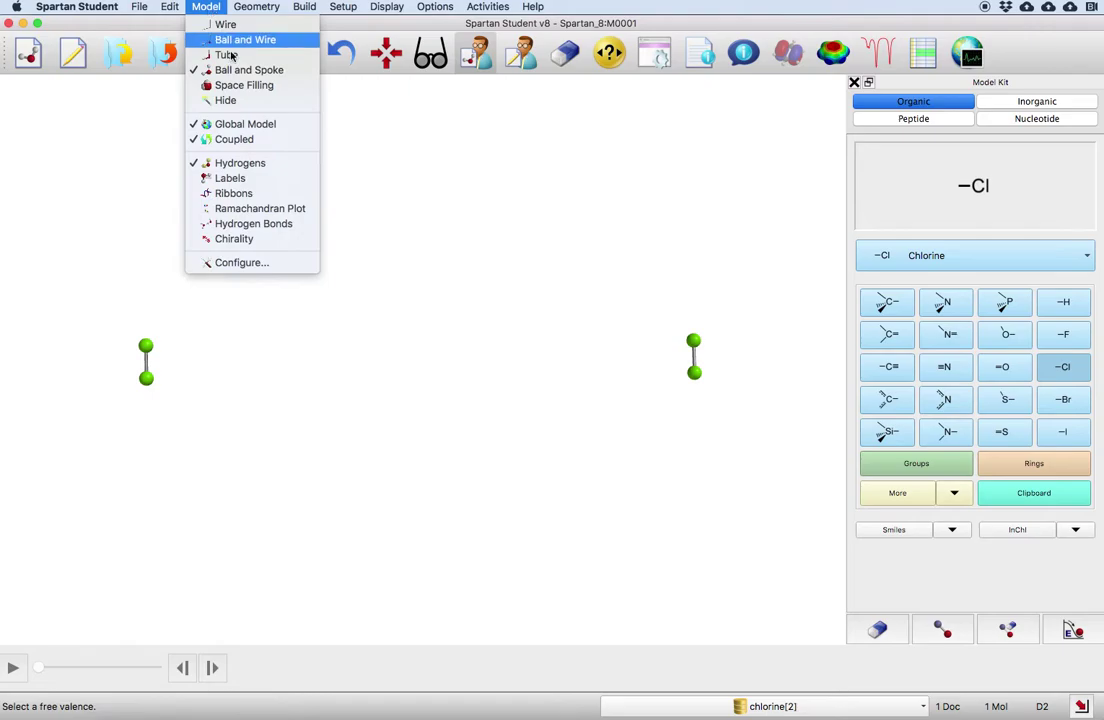
left_click(239, 88)
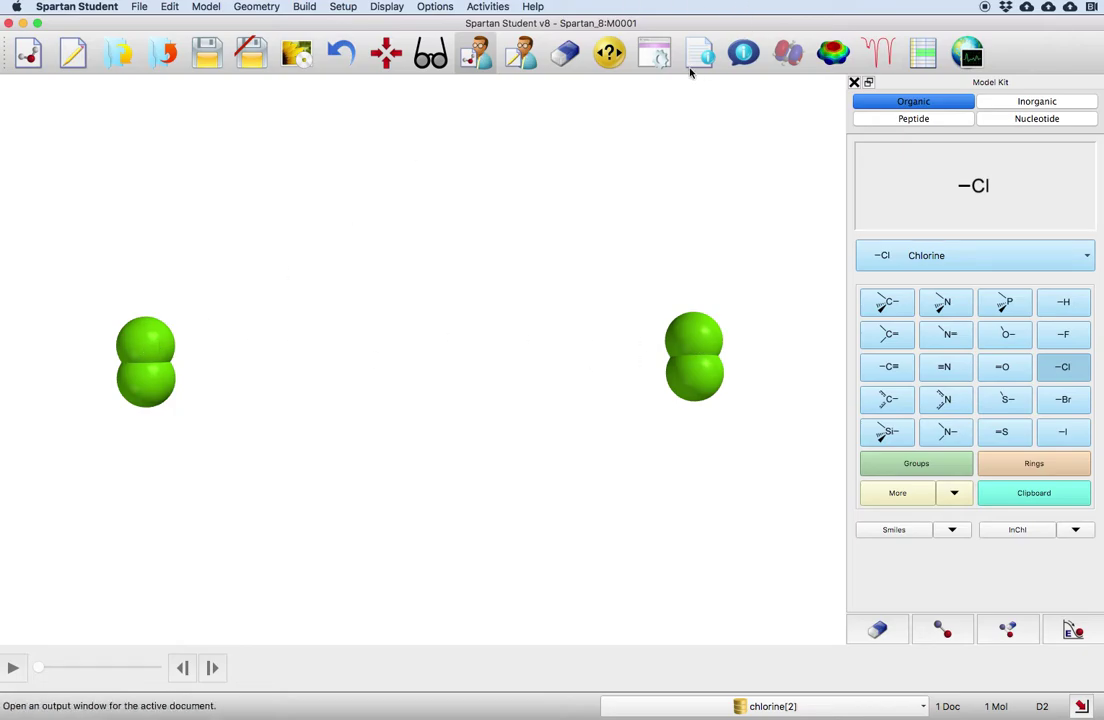
Measure the distance between the upper chlorine atoms of the two separate molecules.
left_click(260, 8)
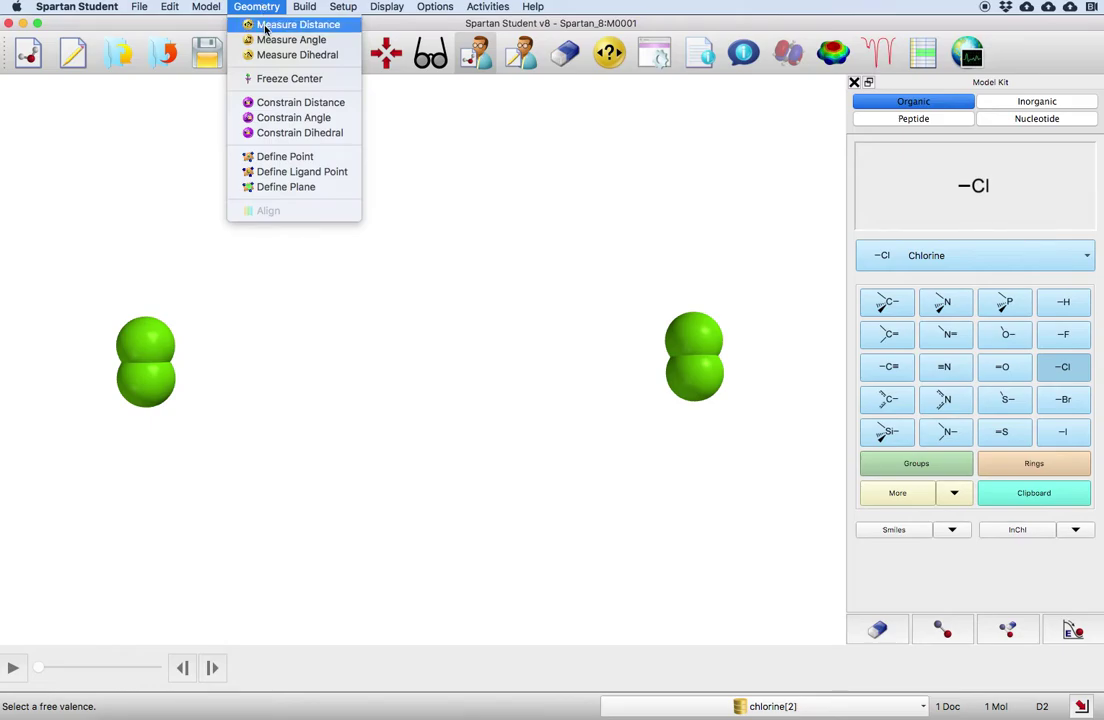
left_click(260, 8)
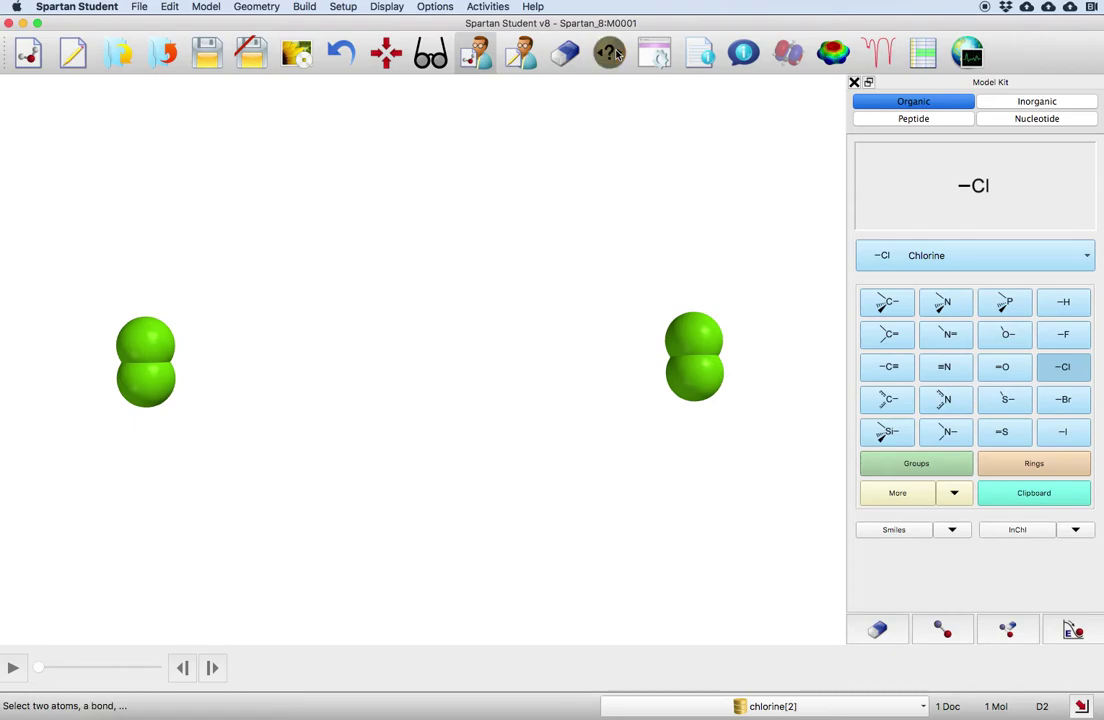
left_click(141, 344)
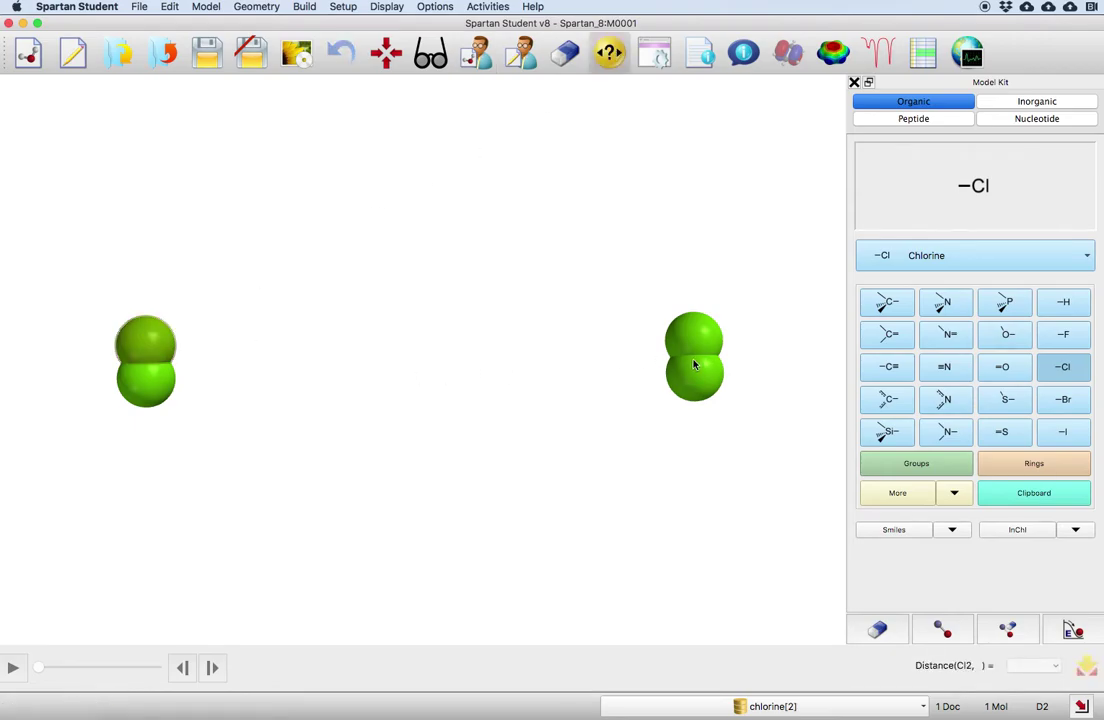
left_click(702, 335)
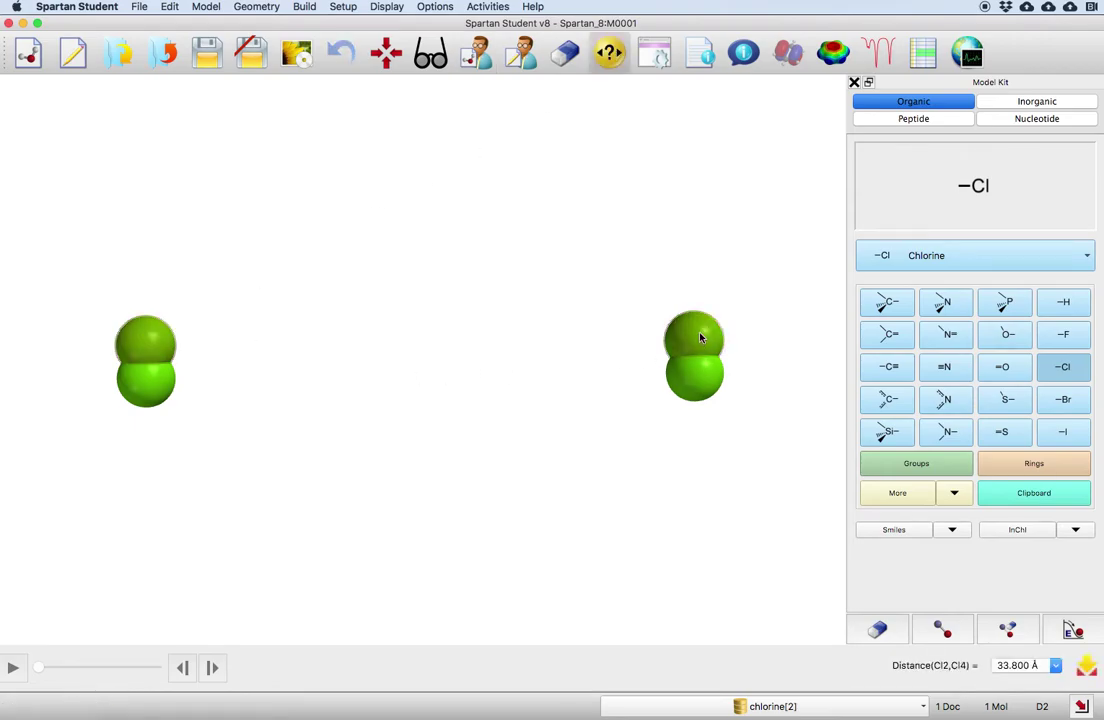
Minimize the energy of the widely separated chlorine pair, and minimize again after moving the right molecule part of the way toward the left one.
left_click(1072, 631)
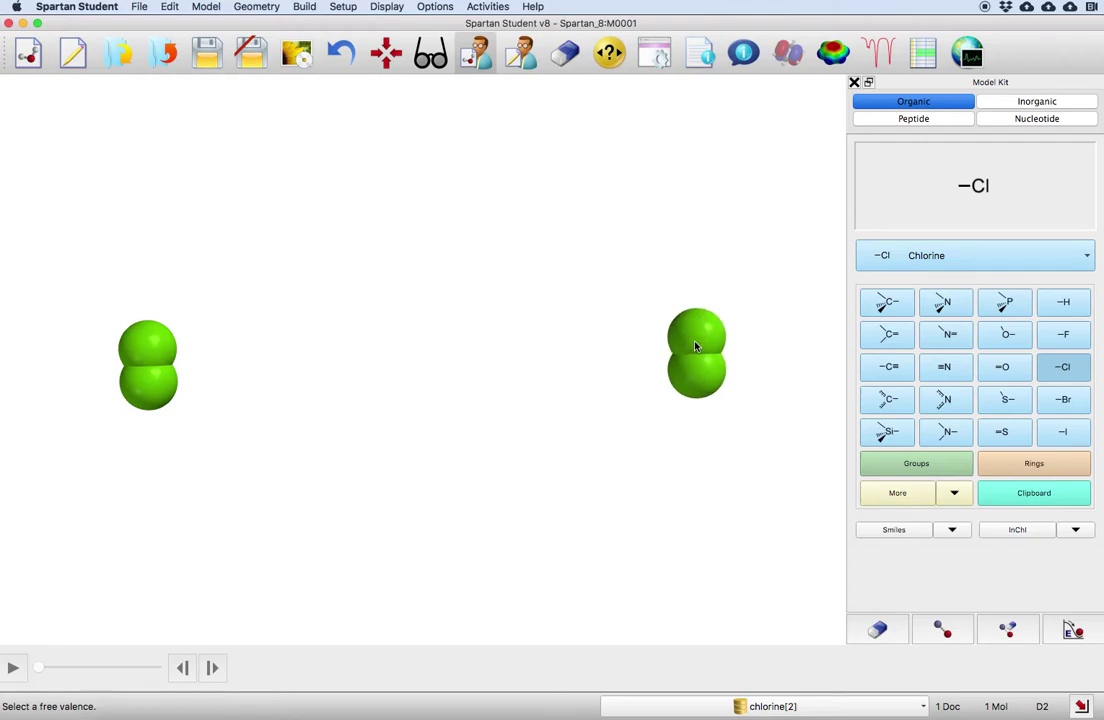
mouse_move(698, 341)
right_mouse_down()
mouse_move(719, 337)
mouse_move(678, 340)
mouse_move(715, 335)
mouse_move(706, 335)
right_mouse_up()
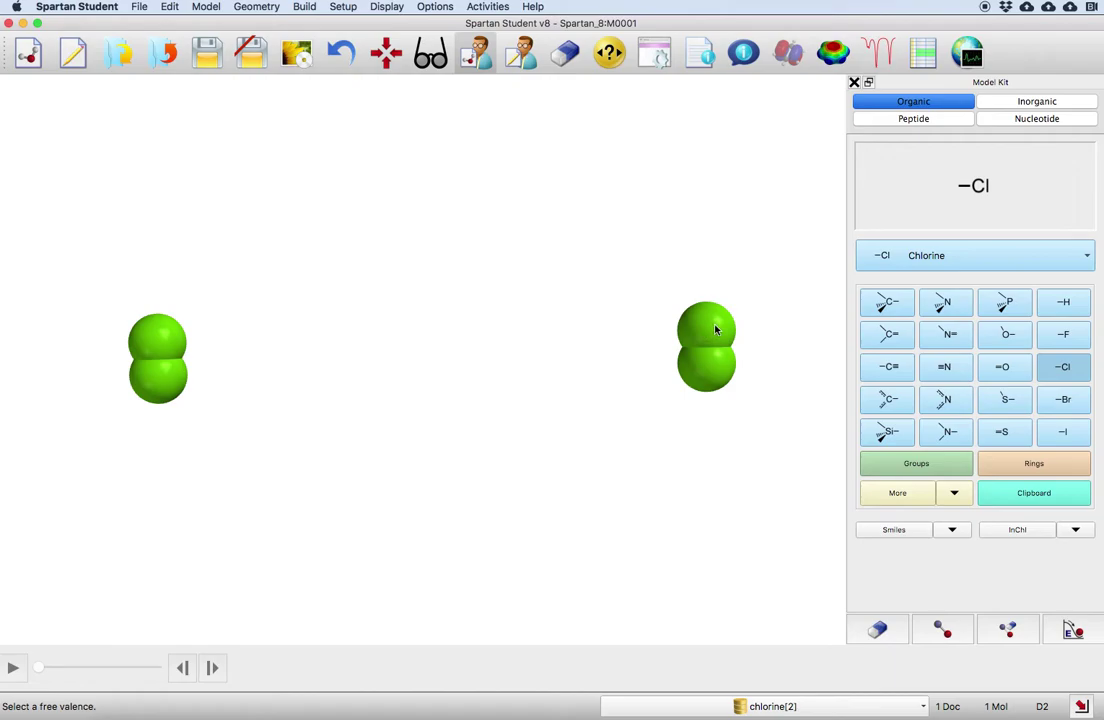
mouse_move(717, 323)
right_mouse_down()
mouse_move(685, 331)
mouse_move(720, 333)
right_mouse_up()
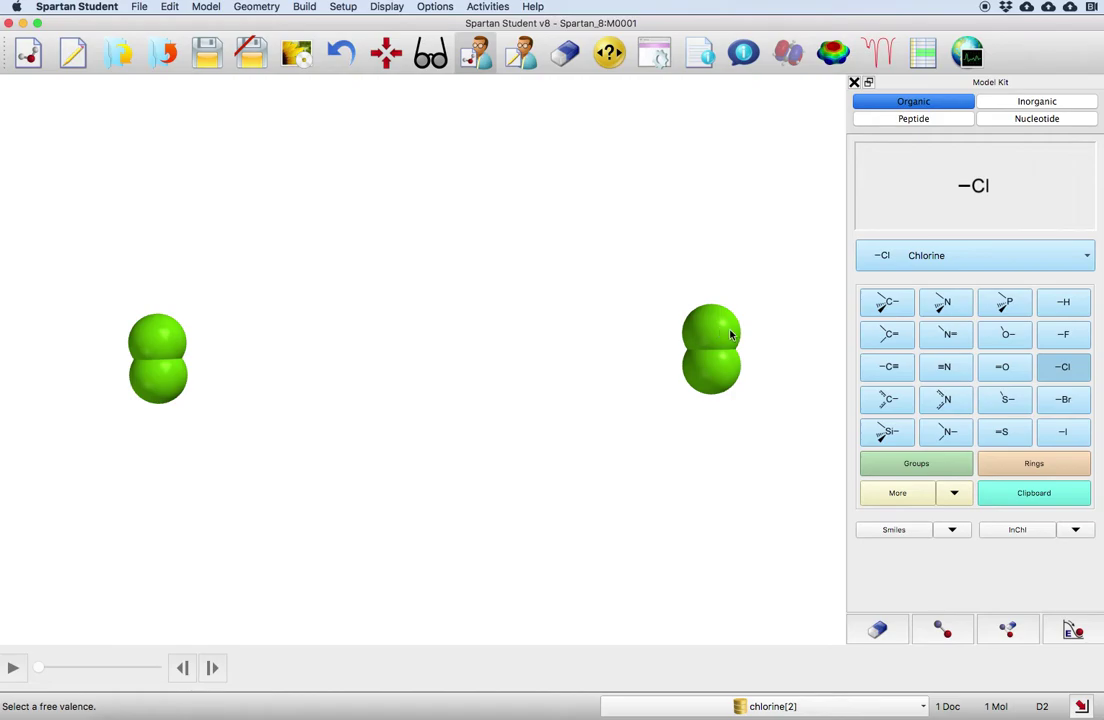
right_click_drag(721, 333, 603, 340)
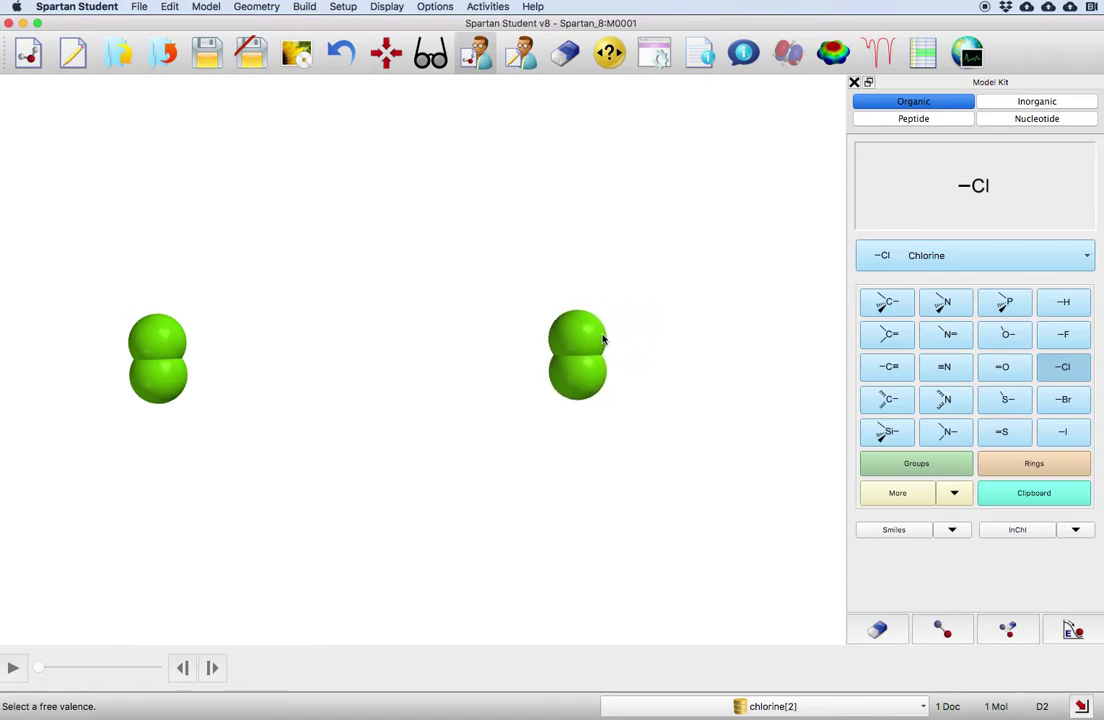
left_click(1074, 631)
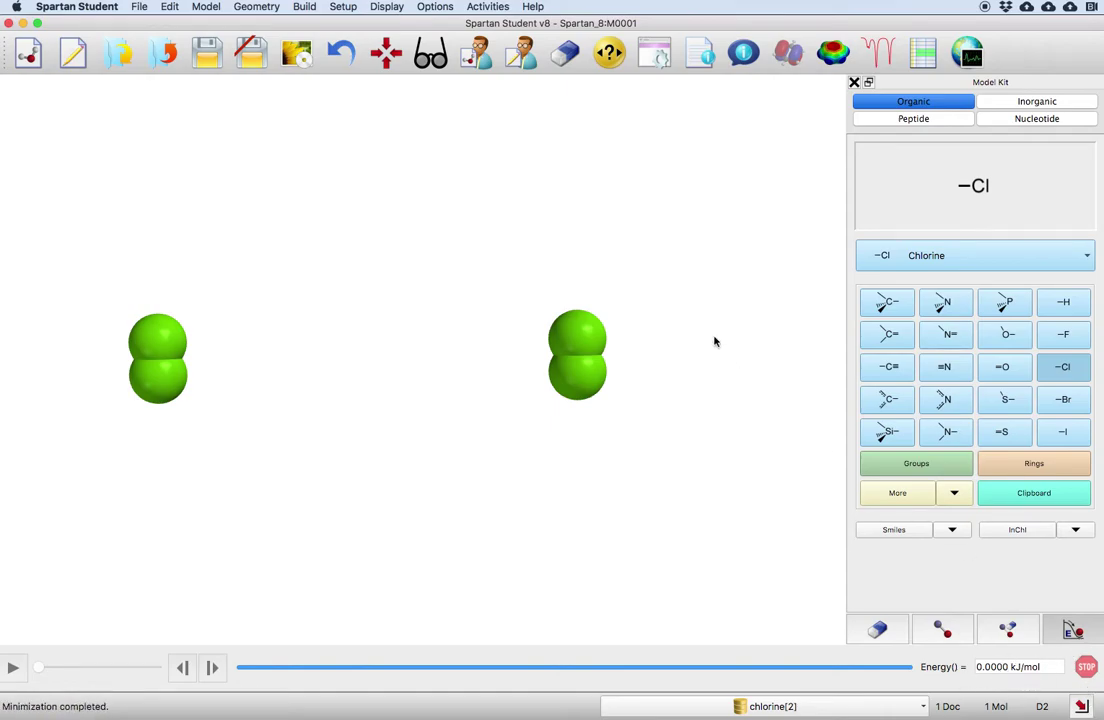
Bring the right chlorine molecule closer to the left one in two more stages, minimizing the energy after each move.
right_click_drag(589, 338, 493, 330)
left_click(1073, 630)
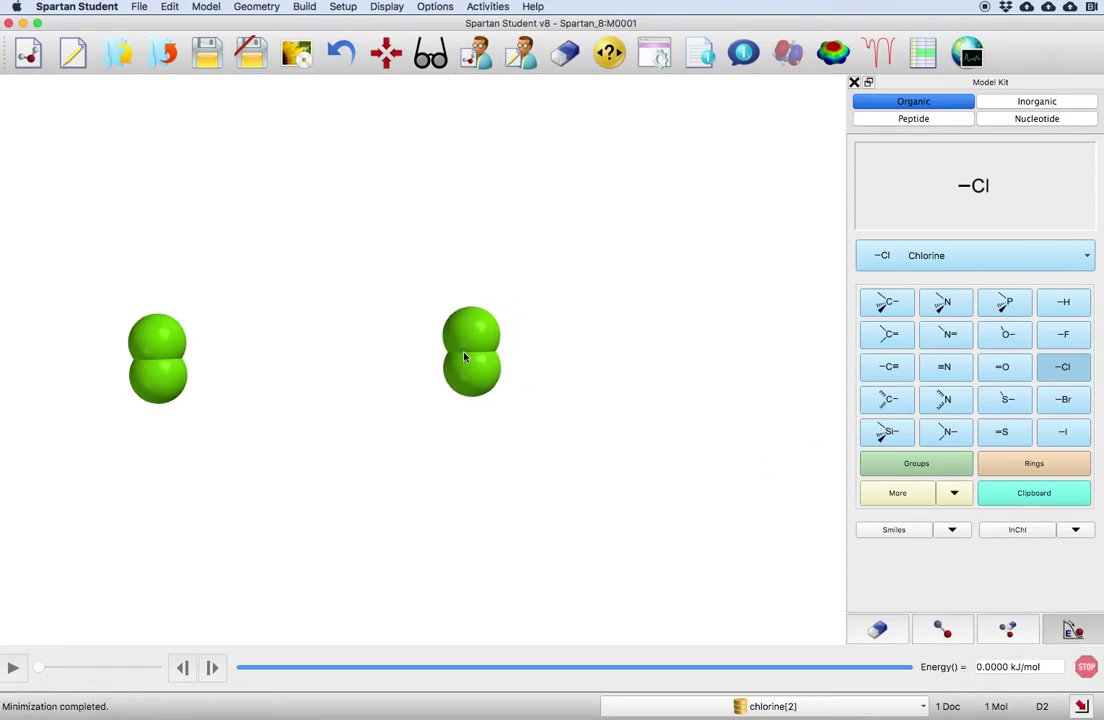
right_click_drag(470, 330, 392, 325)
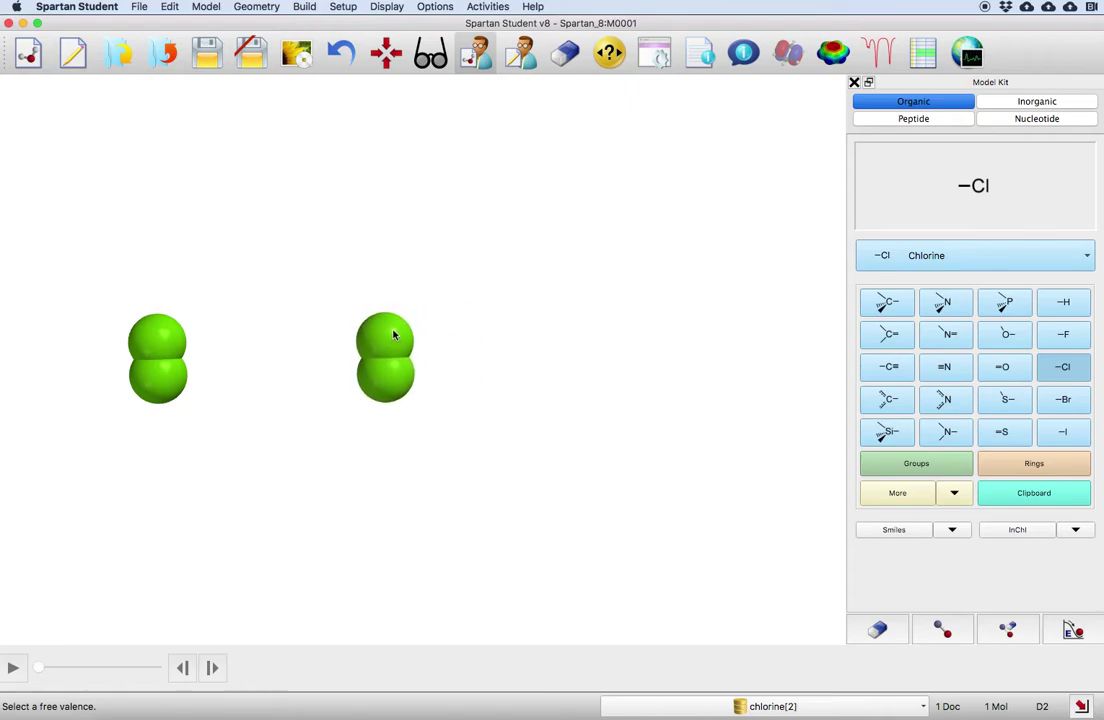
left_click(1073, 630)
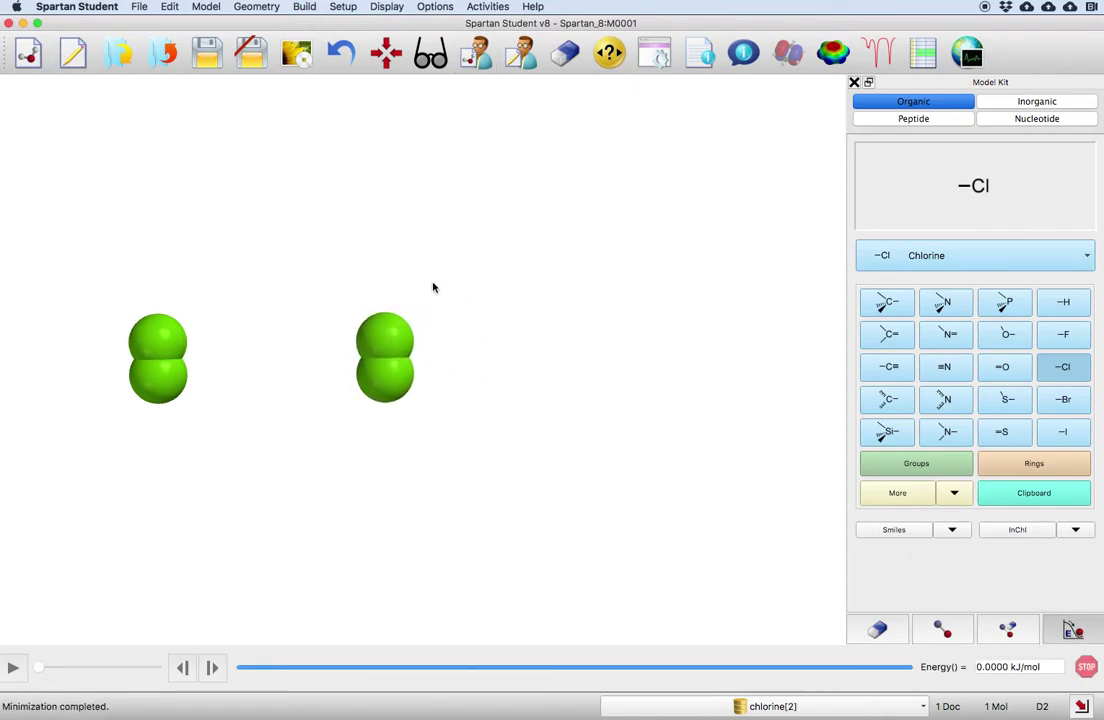
Move the left chlorine molecule toward the right one in two stages, minimizing the energy after each move.
left_click(166, 332)
right_click_drag(157, 340, 222, 335)
left_click(1074, 628)
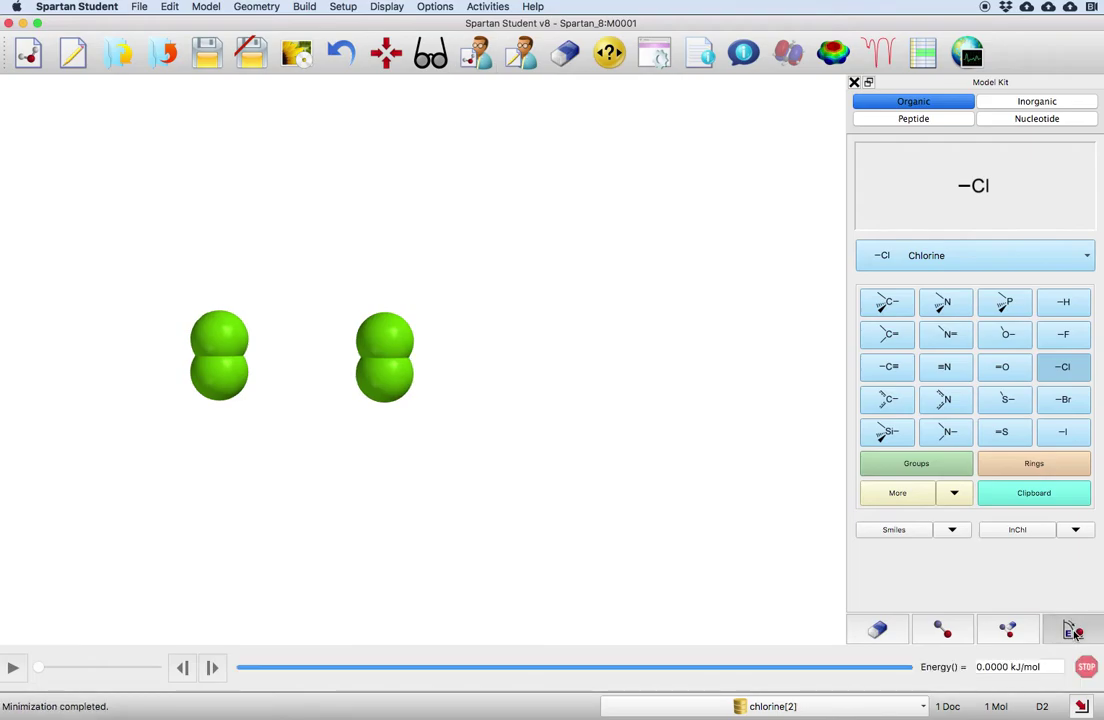
left_click(221, 338)
right_click_drag(221, 338, 237, 330)
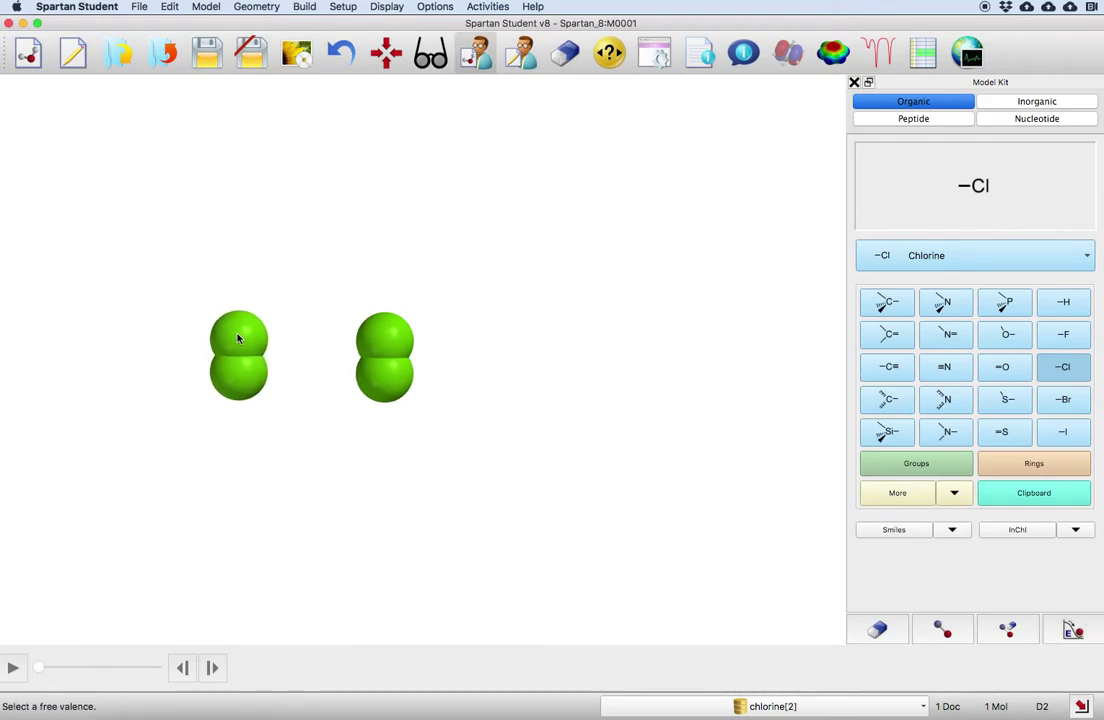
left_click(1075, 630)
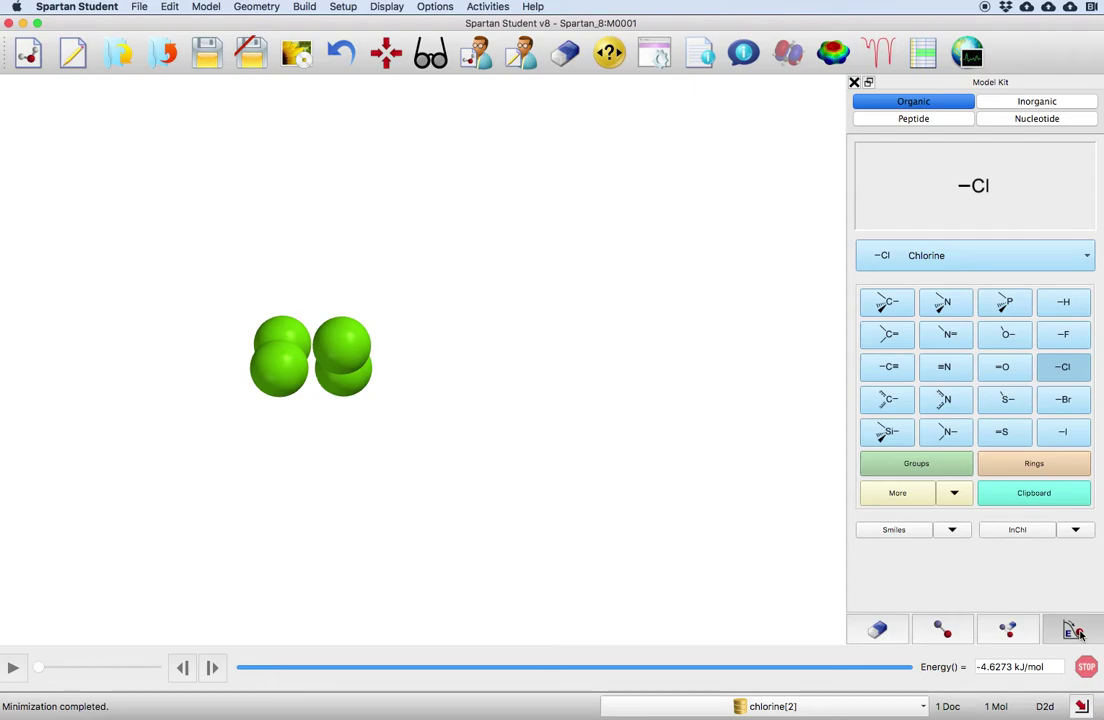
Undo the last minimization and measure the distance between the upper atoms of the two chlorine molecules.
key("super+z")
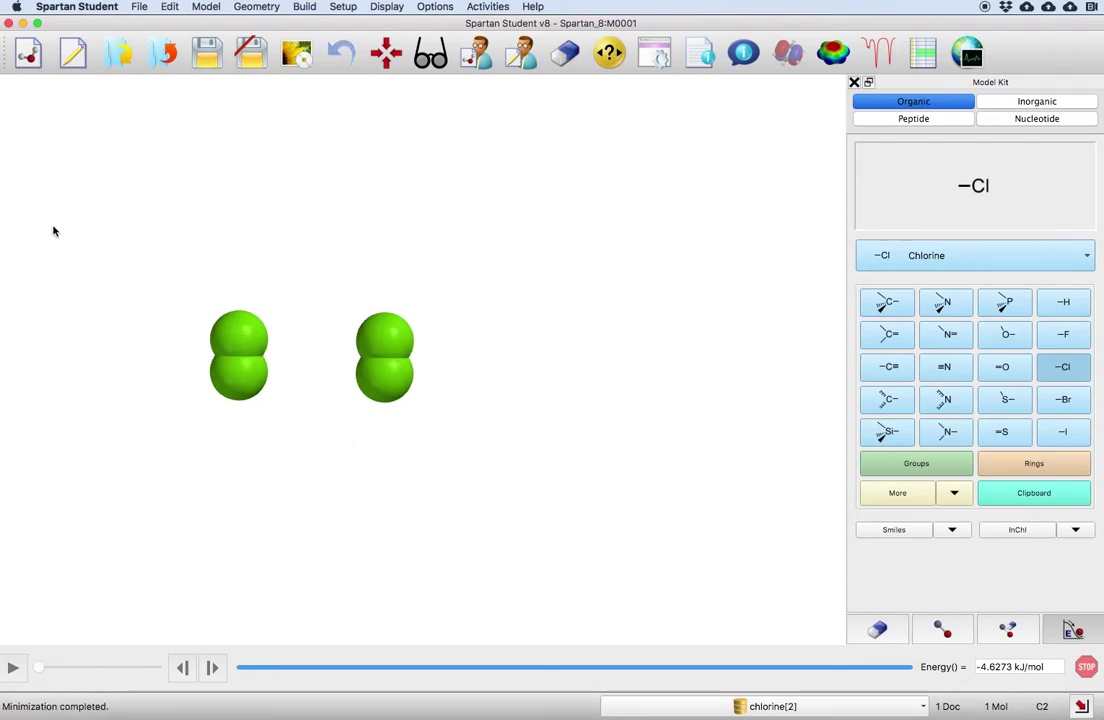
left_click(609, 52)
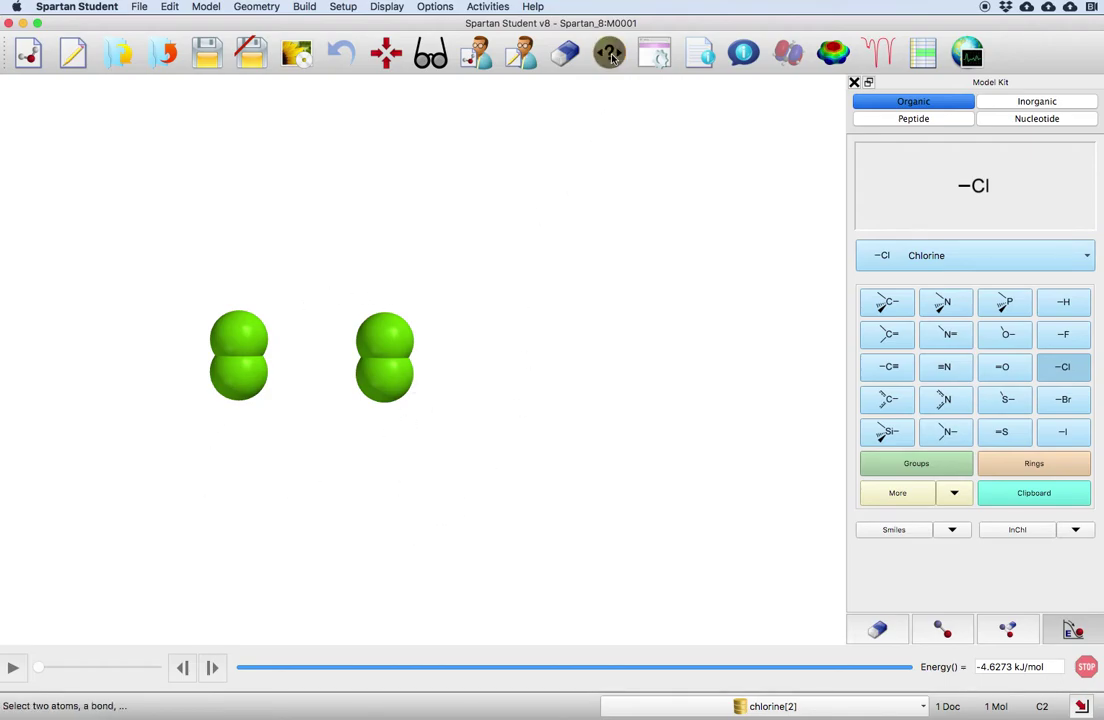
left_click(238, 345)
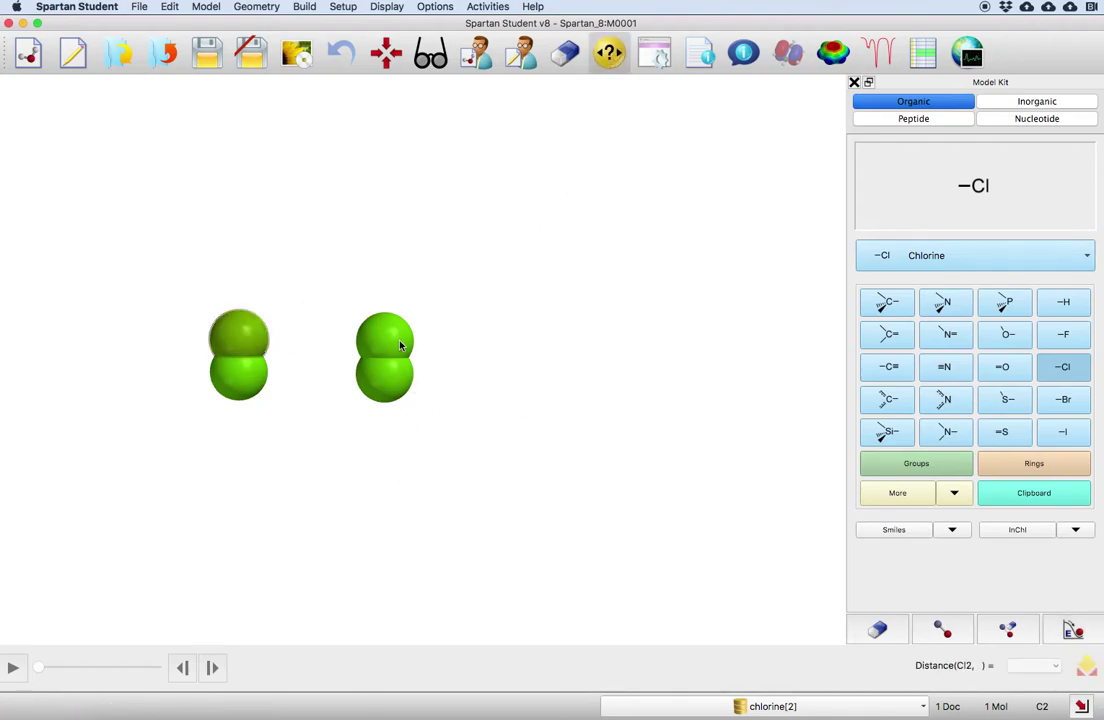
left_click(401, 346)
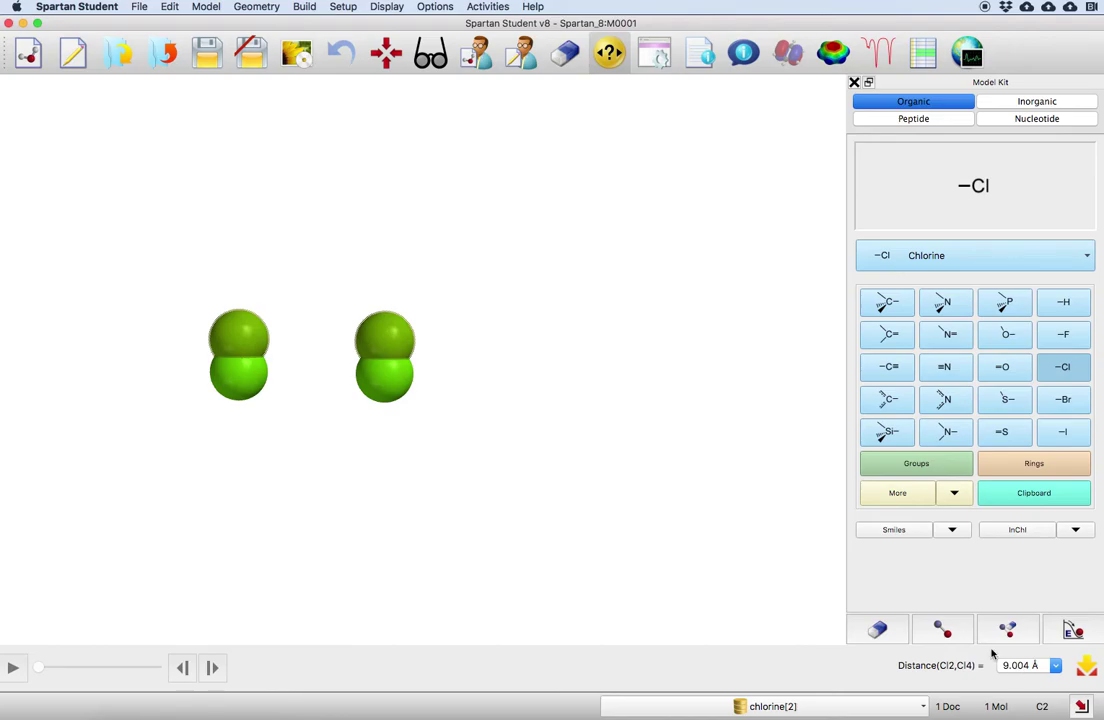
Minimize the energy of the two chlorine molecules from the measured spacing and enlarge the view of the pair.
left_click(1073, 630)
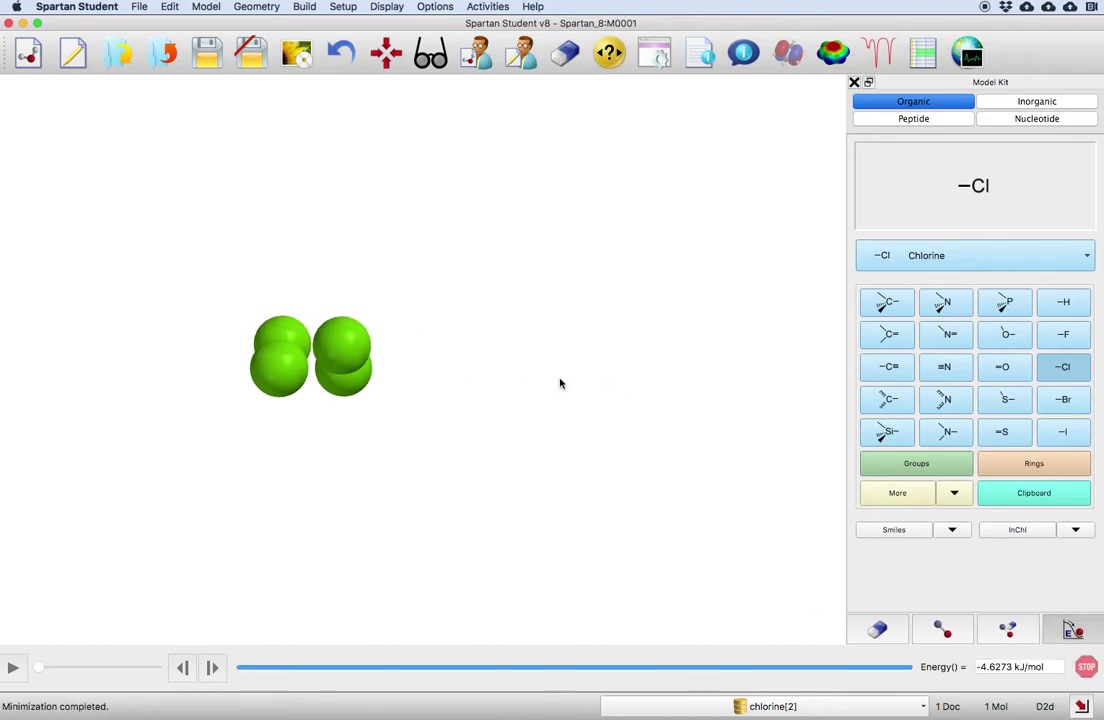
scroll(560, 383, "down", 2)
scroll(561, 382, "up", 3)
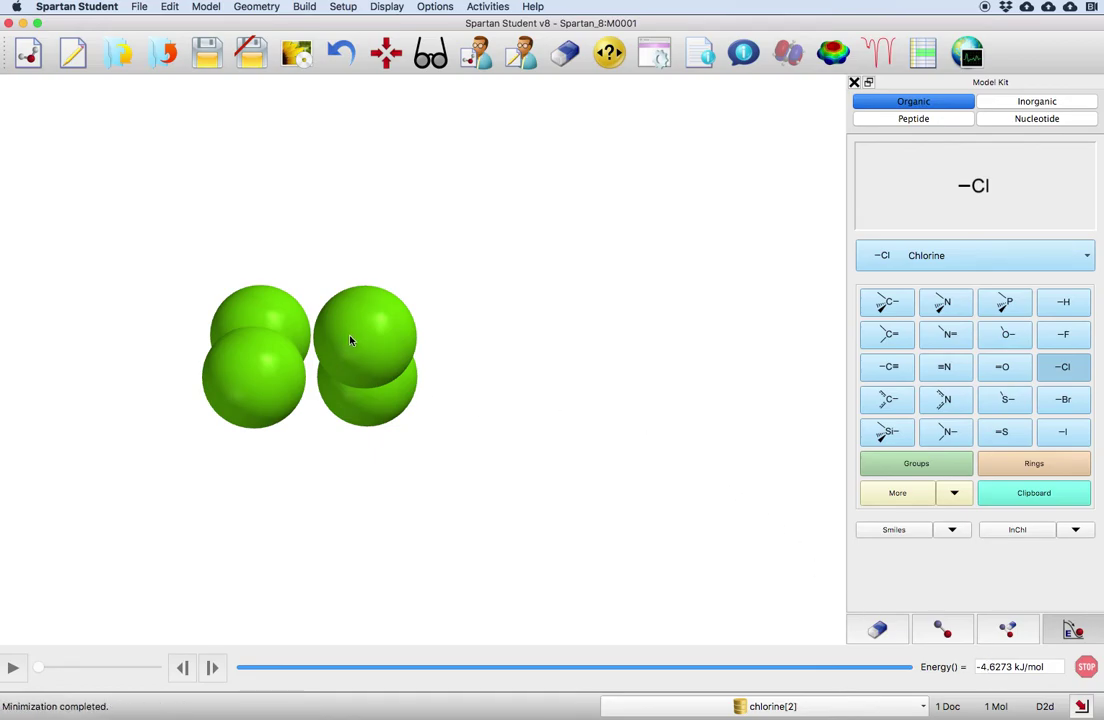
Pull the right chlorine molecule far from the left one and minimize, and repeat the minimization after moving it partway back.
right_click_drag(353, 341, 647, 337)
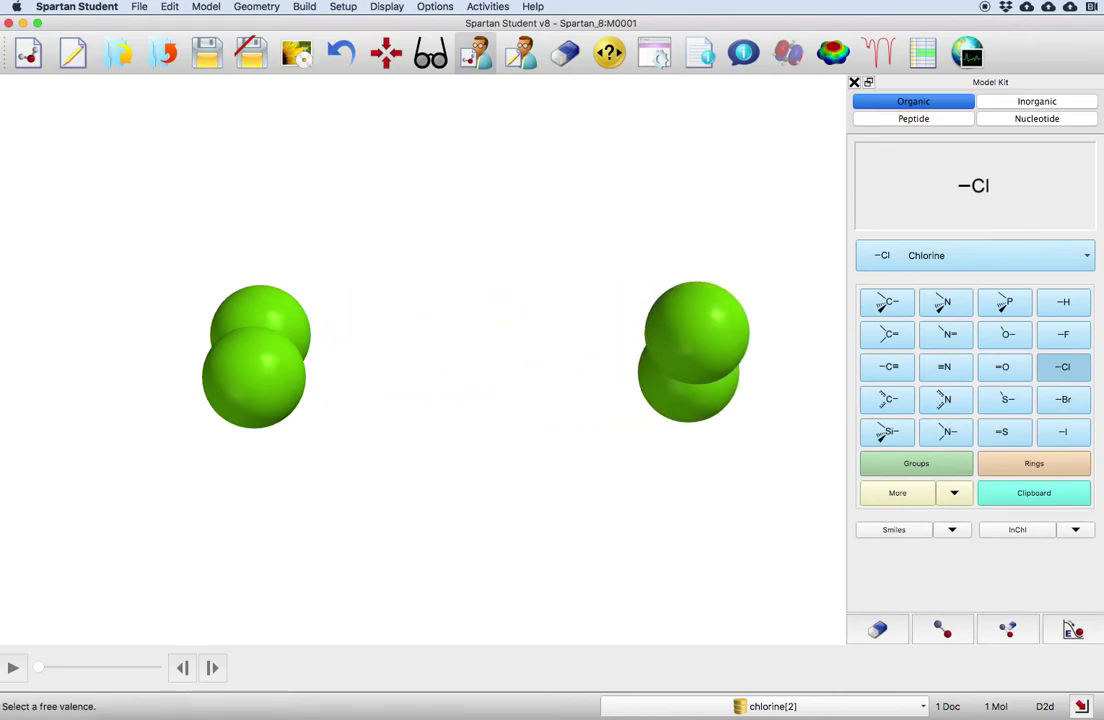
left_click(1074, 630)
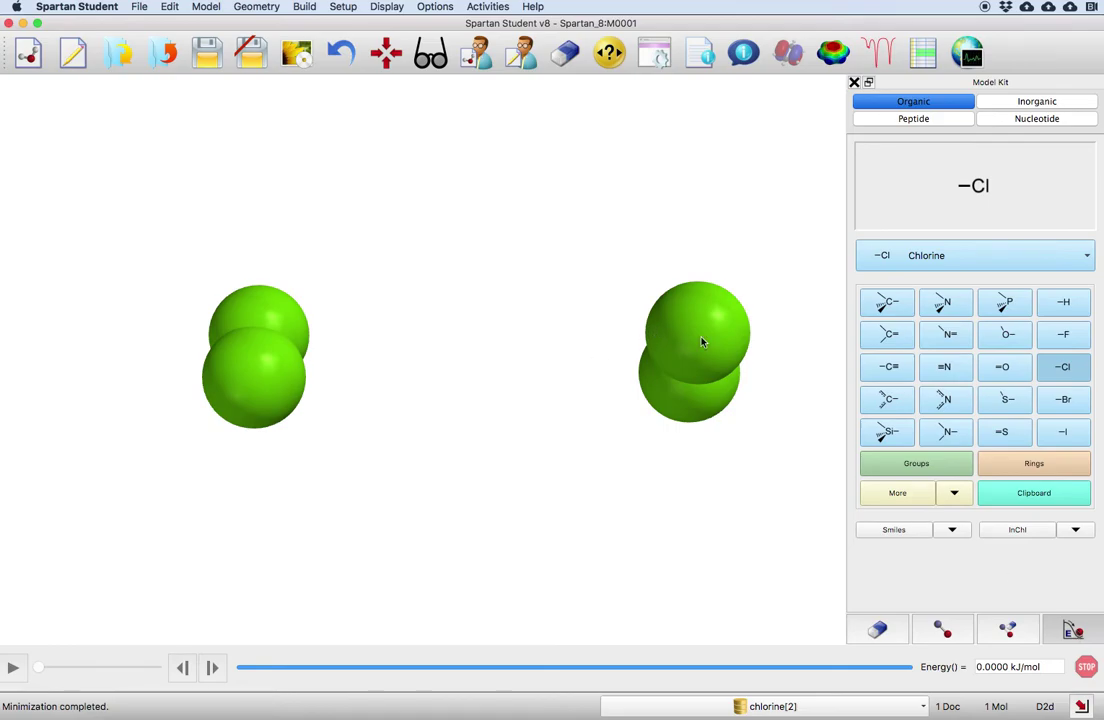
right_click_drag(702, 342, 543, 346)
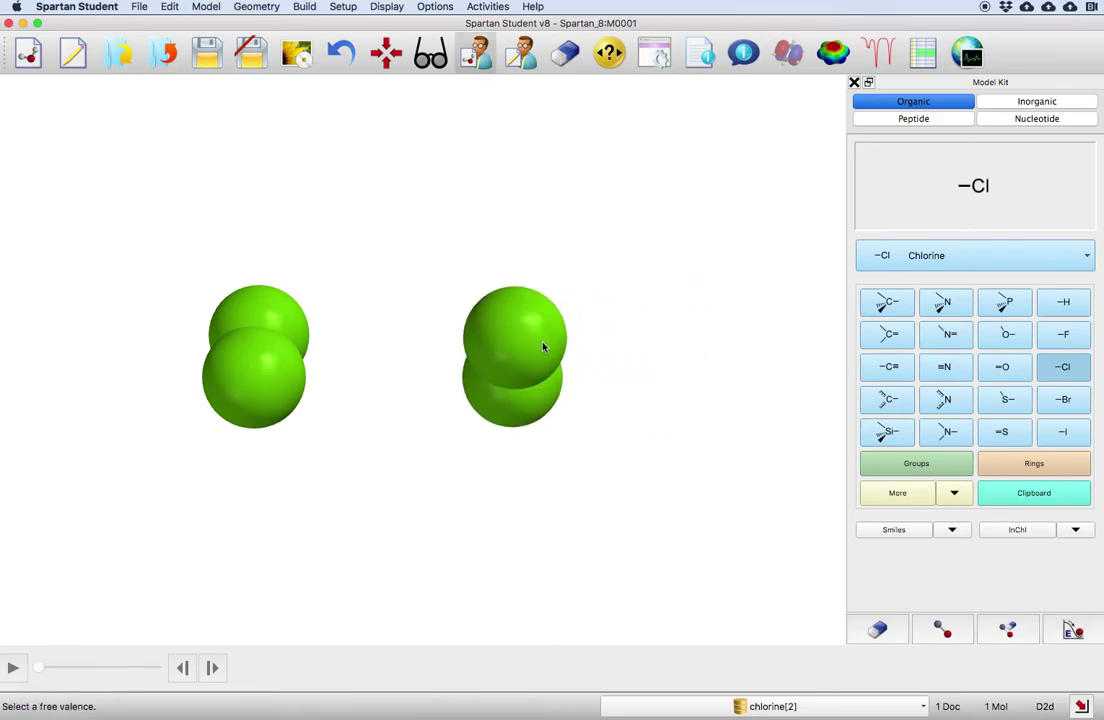
left_click(1074, 630)
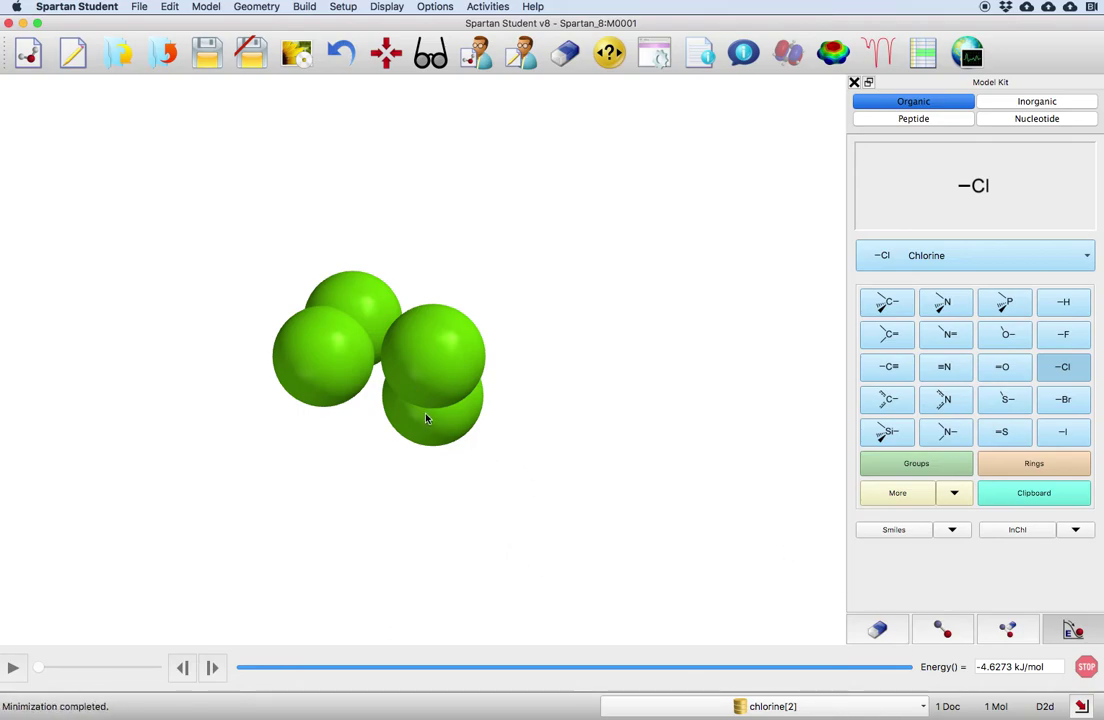
left_click_drag(584, 389, 627, 322)
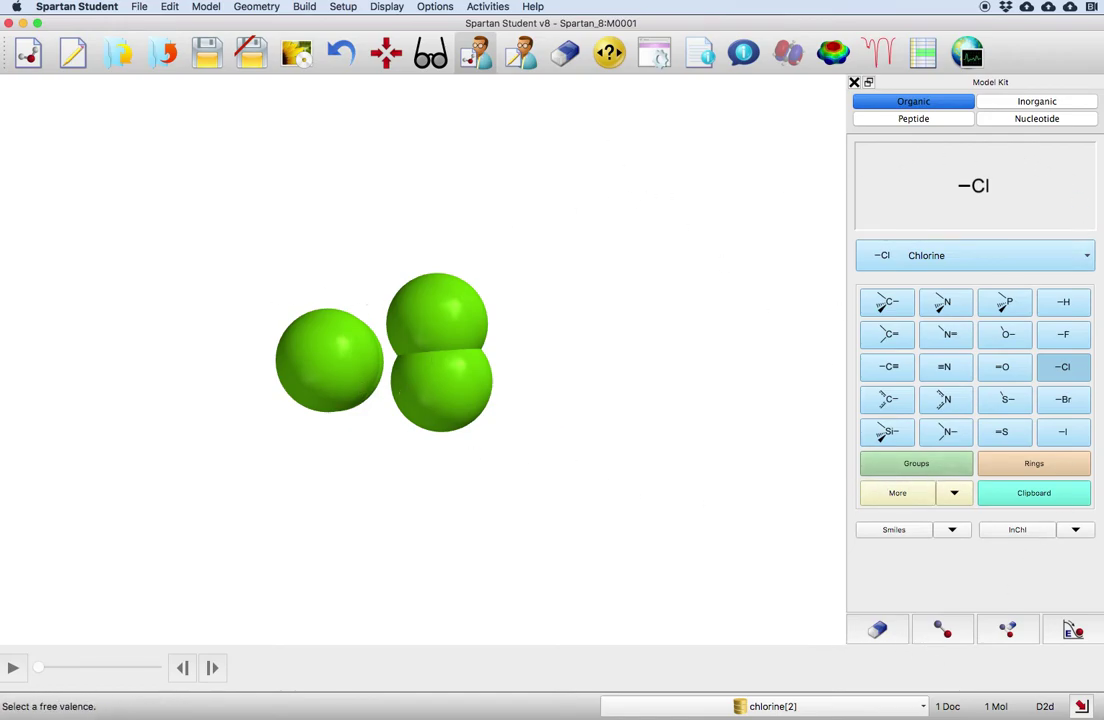
left_click(429, 55)
left_click(484, 60)
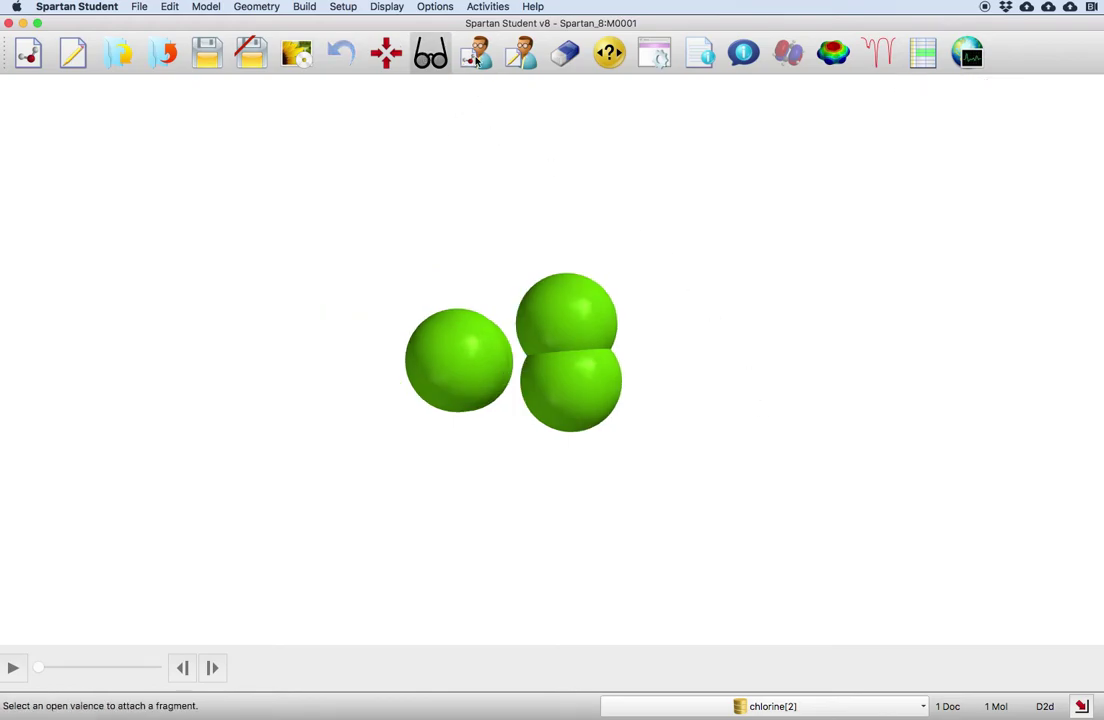
left_click(477, 56)
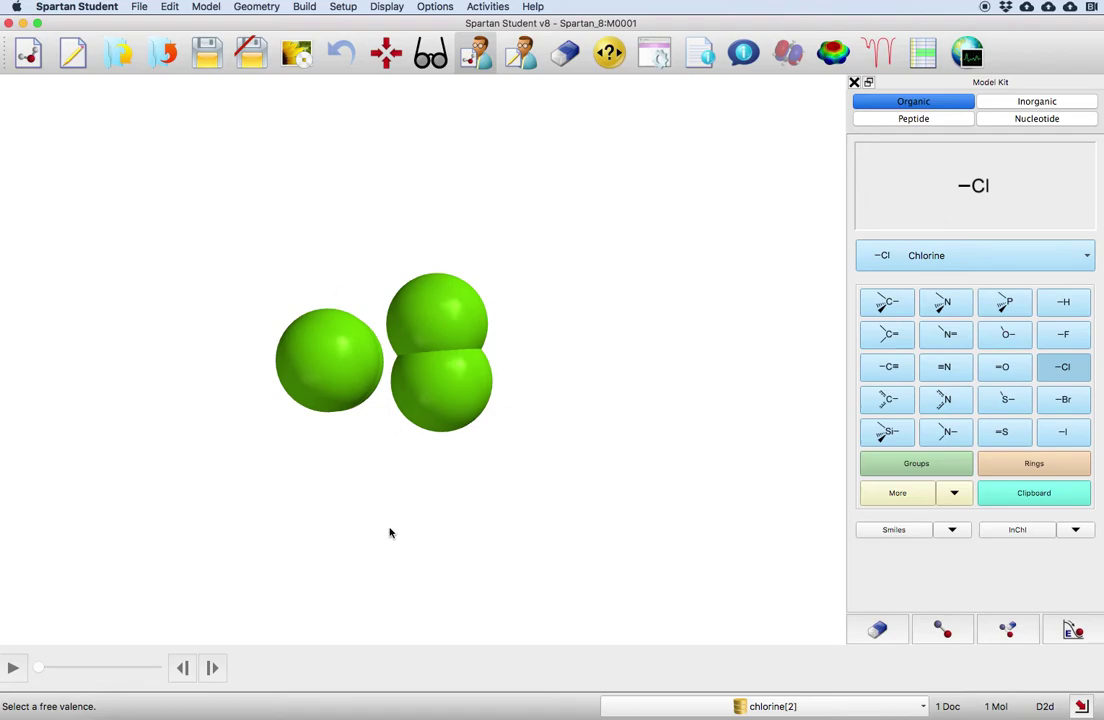
Start a new molecule document and place six separate sp³ oxygen fragments as water molecules scattered at different depths.
left_click(36, 50)
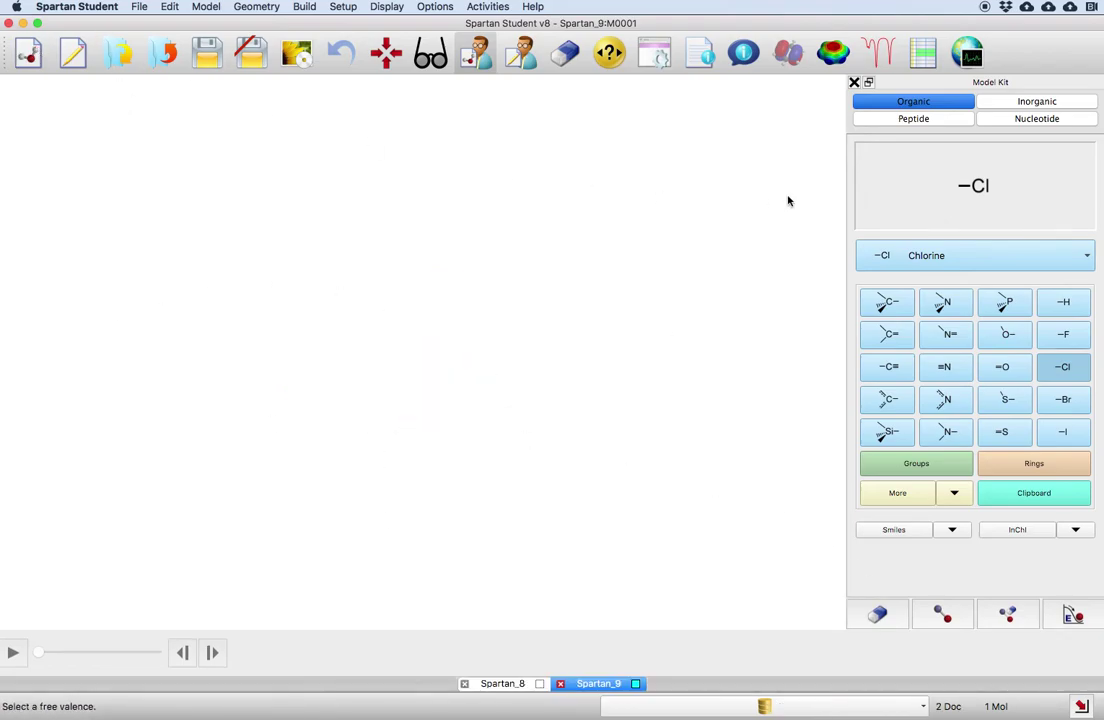
left_click(1008, 335)
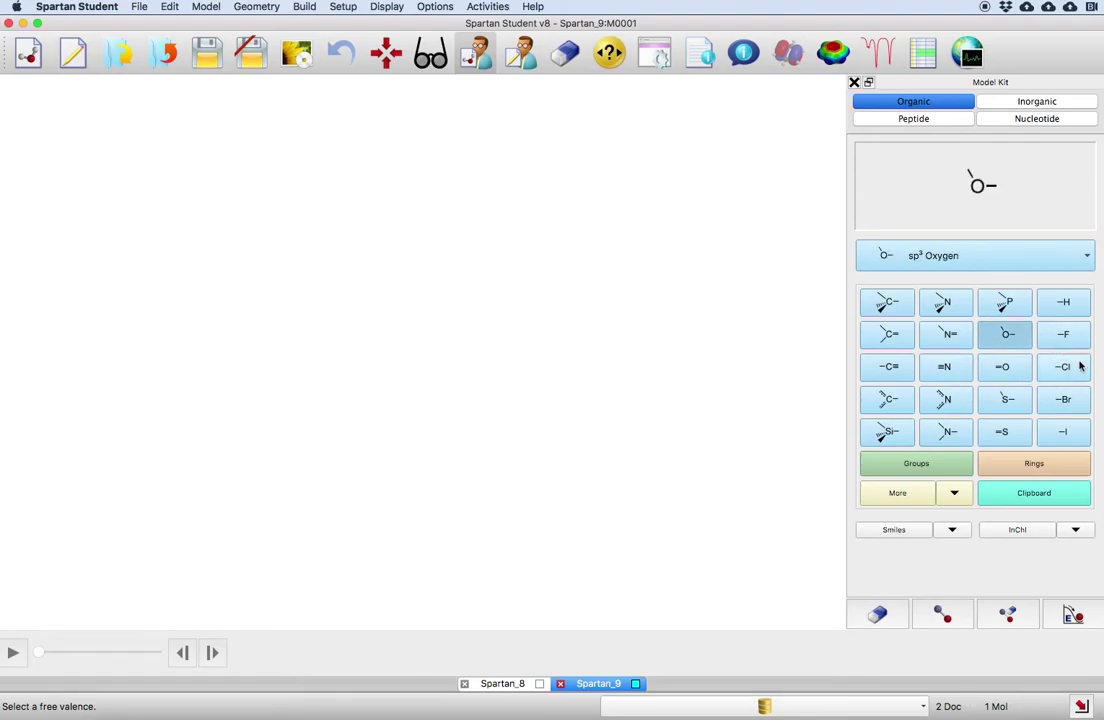
left_click(289, 350)
left_click(377, 259)
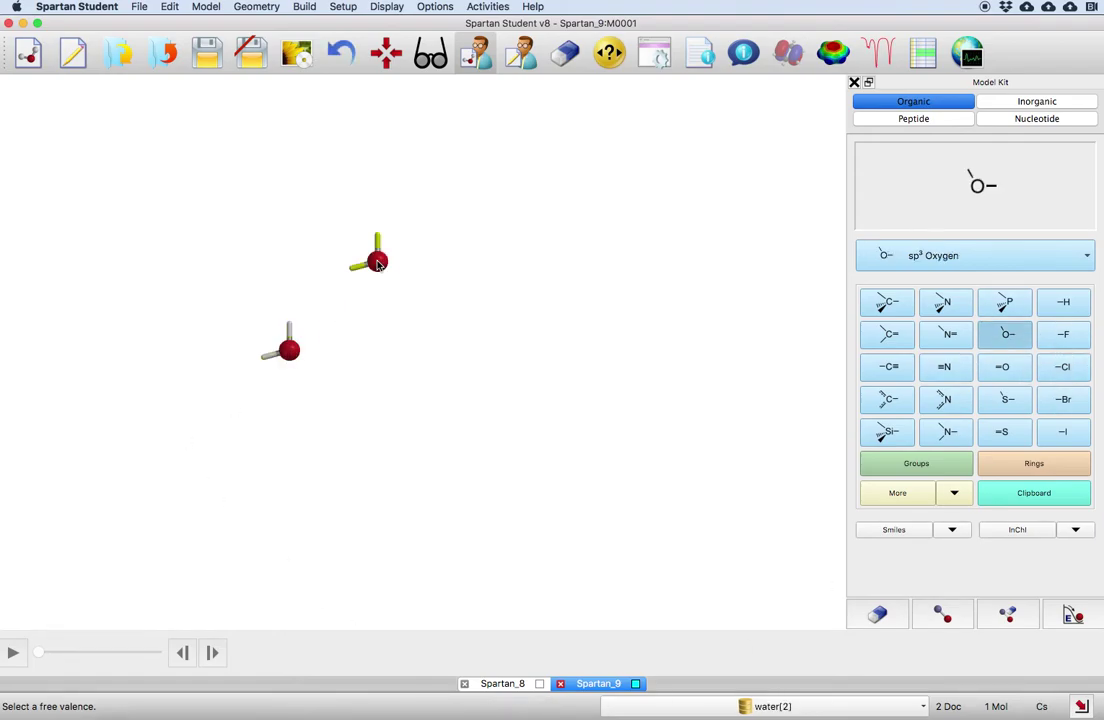
left_click(407, 403)
left_click(537, 303)
left_click_drag(653, 362, 488, 286)
left_click(488, 283)
left_click(540, 416)
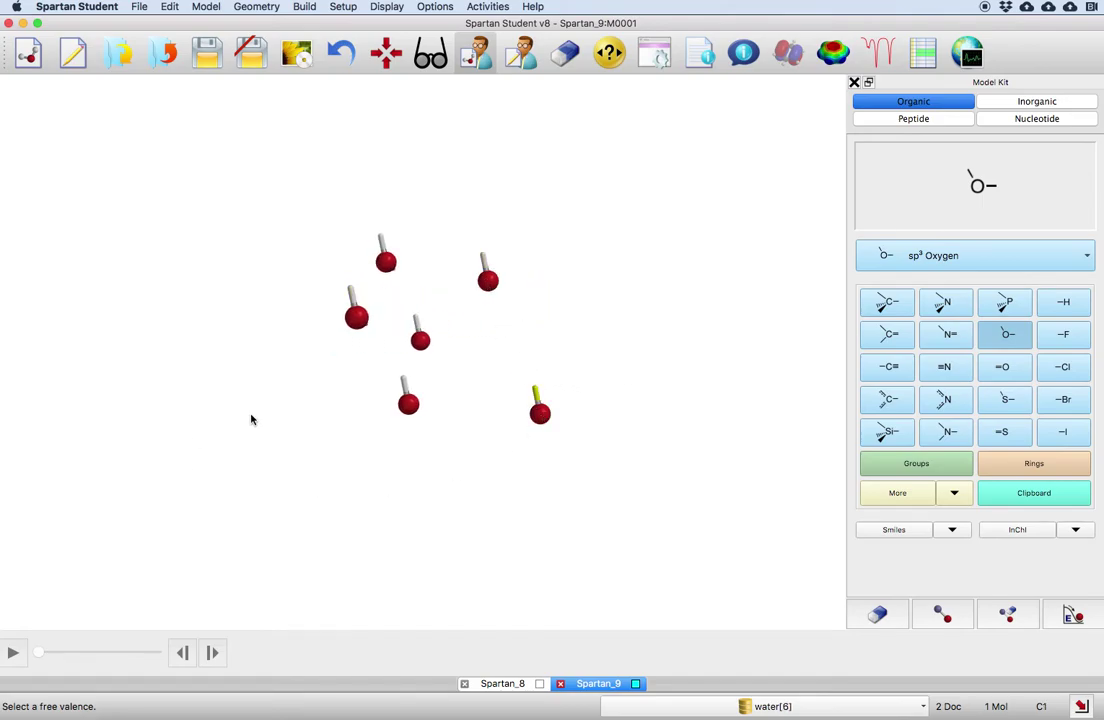
Add five more sp³ oxygen fragments as separate water molecules around the existing six, placing them at different depths.
left_click(318, 397)
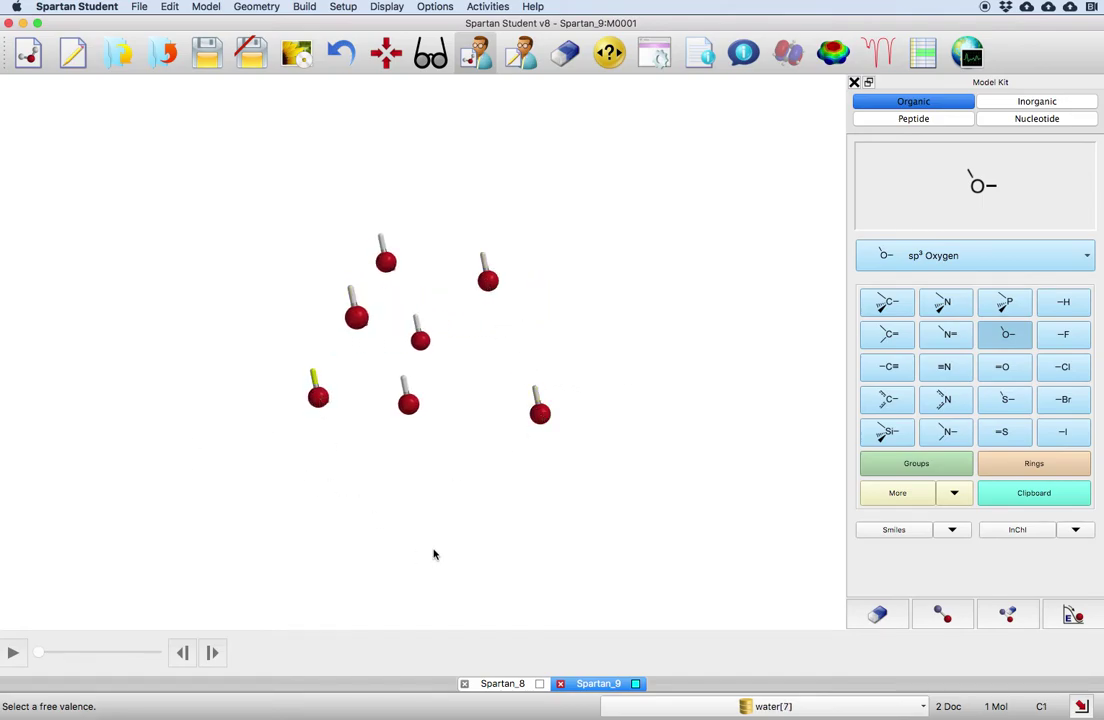
left_click(429, 511)
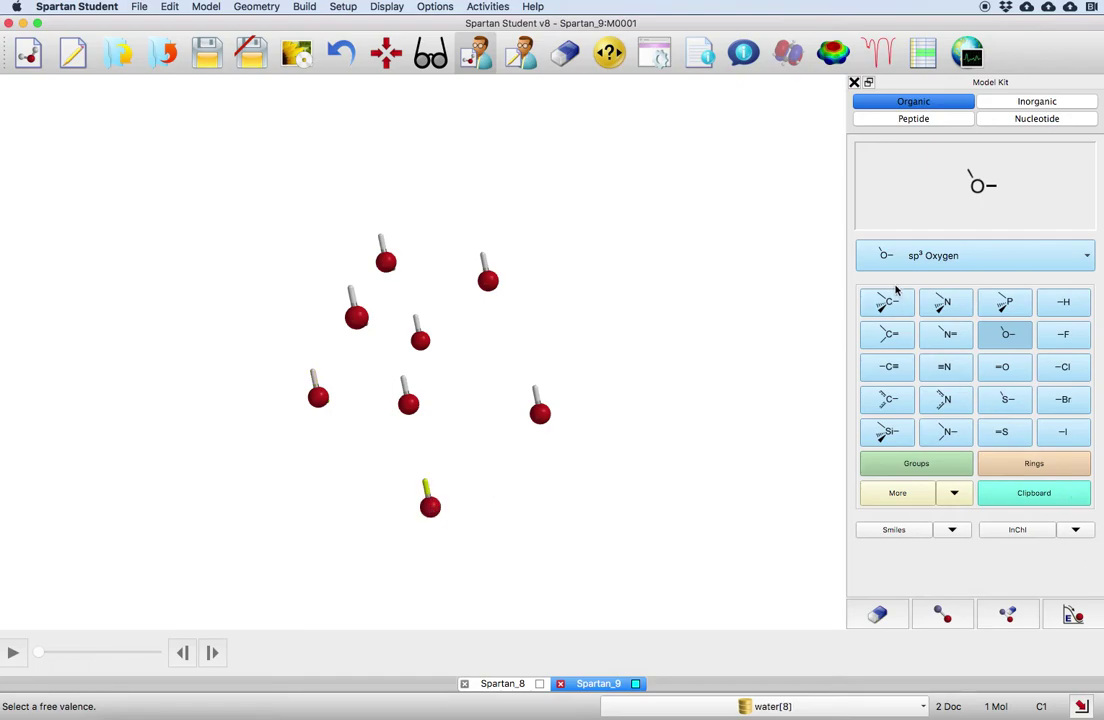
left_click(603, 323)
left_click_drag(545, 205, 650, 197)
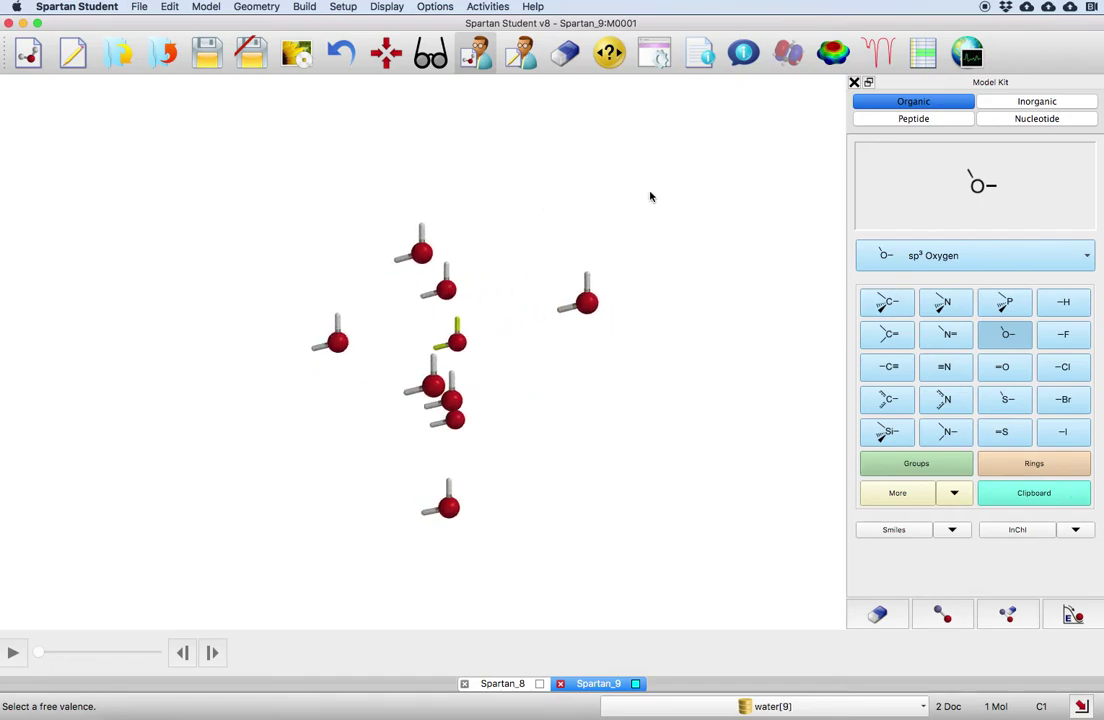
left_click(543, 398)
left_click(549, 474)
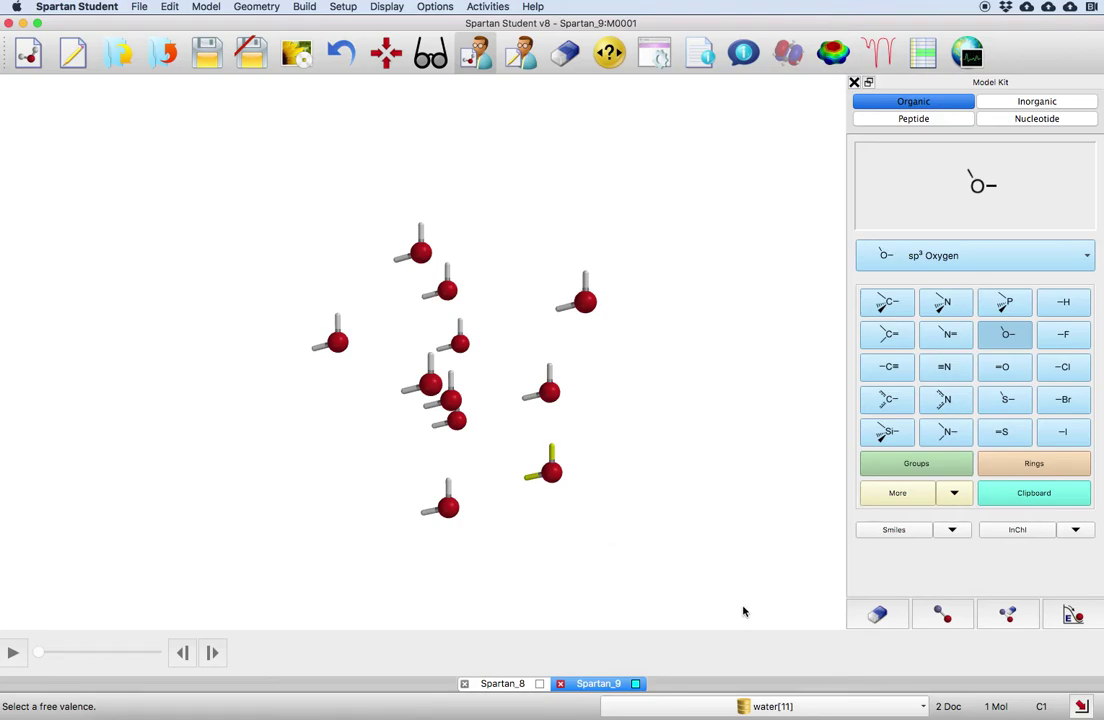
right_click(744, 610)
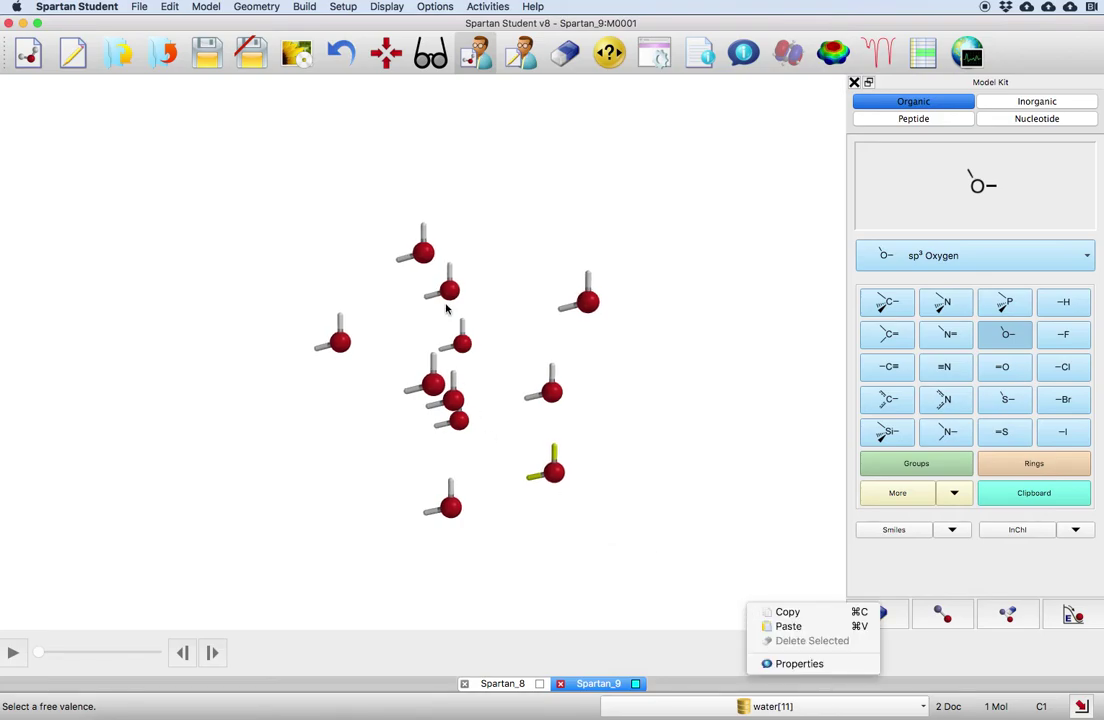
left_click(757, 409)
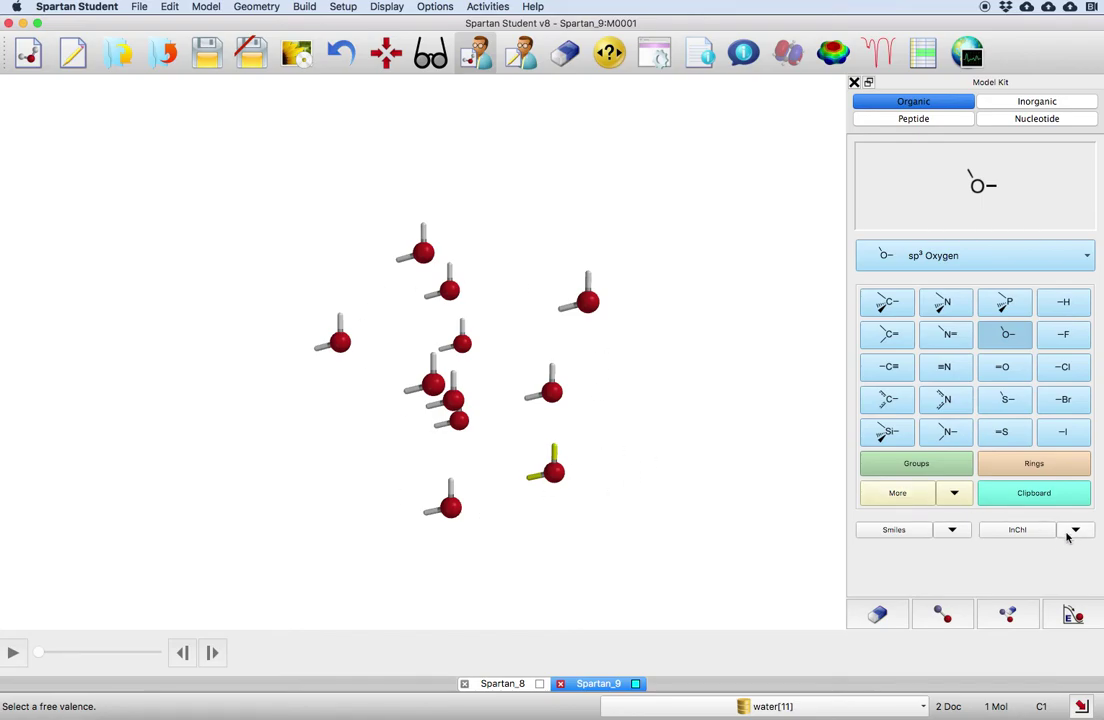
Minimize the energy of the eleven water molecules and display the hydrogen bonds between them.
left_click(1073, 614)
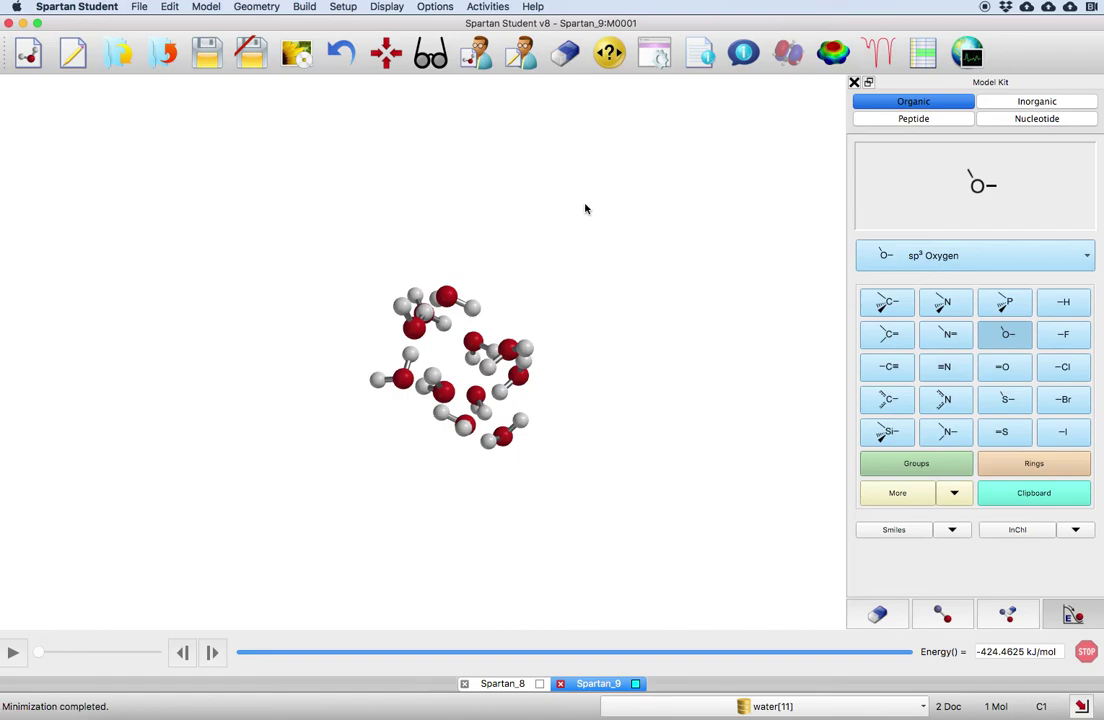
key("super+z")
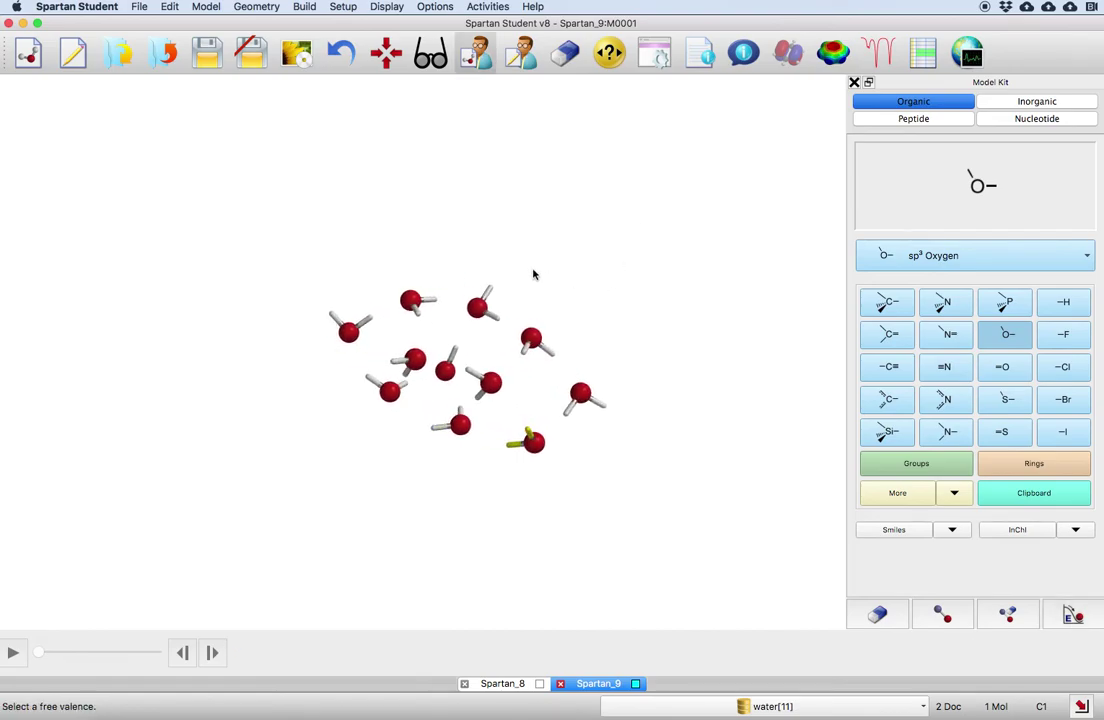
left_click_drag(533, 274, 469, 234)
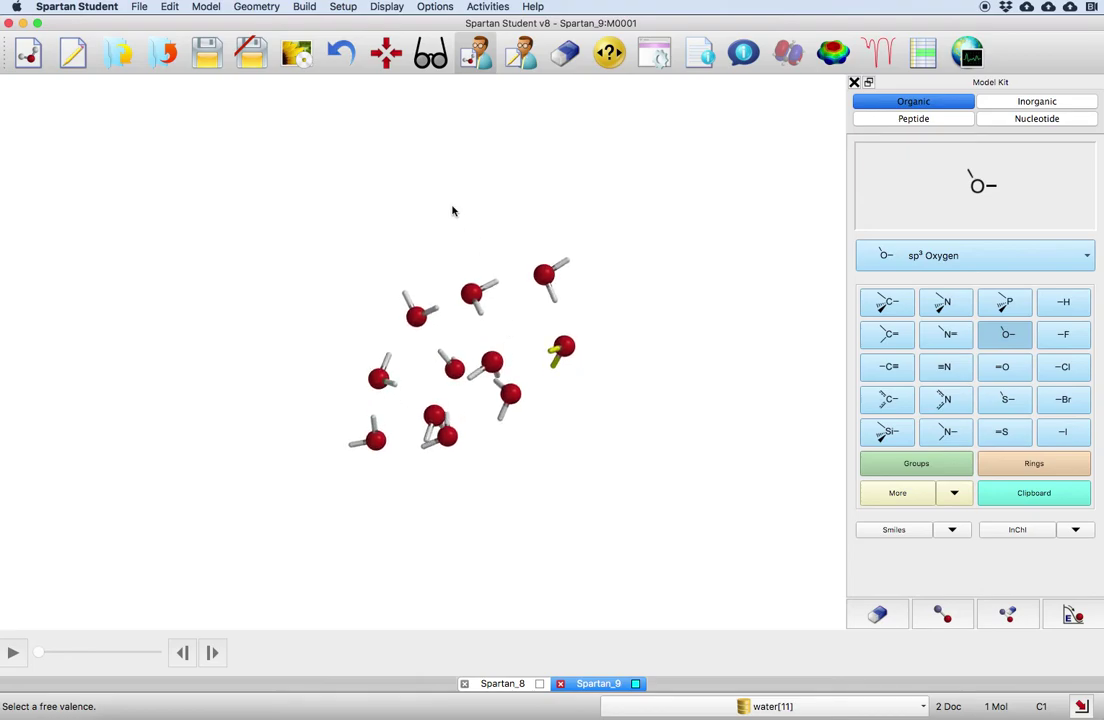
left_click(200, 7)
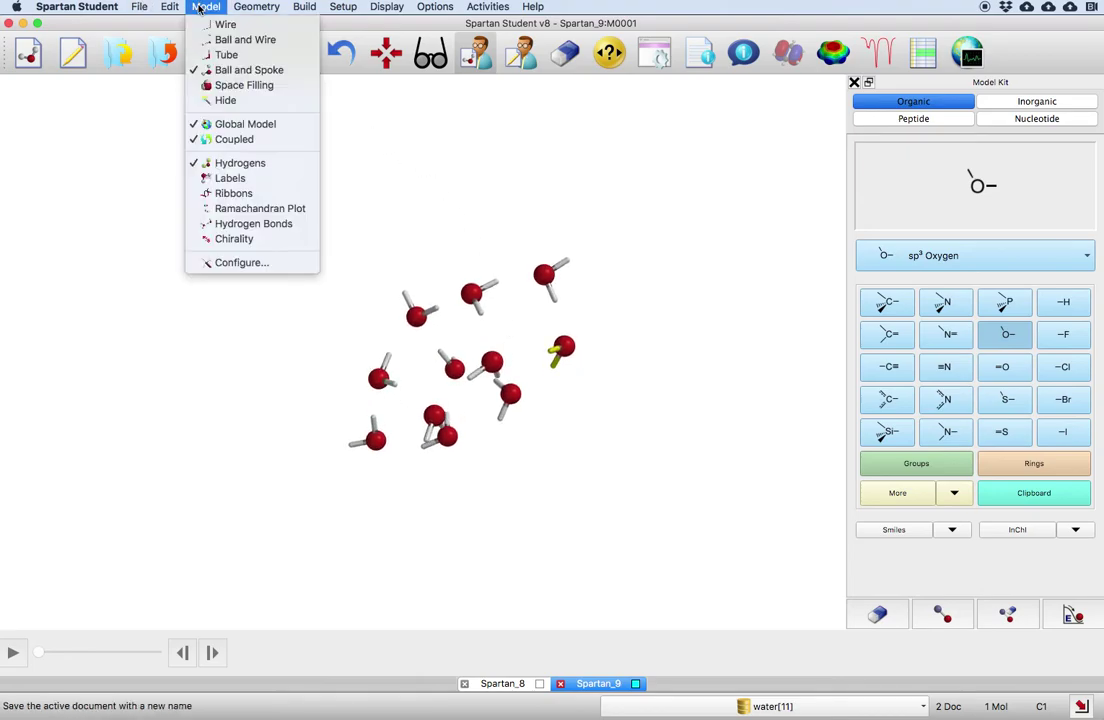
left_click(236, 224)
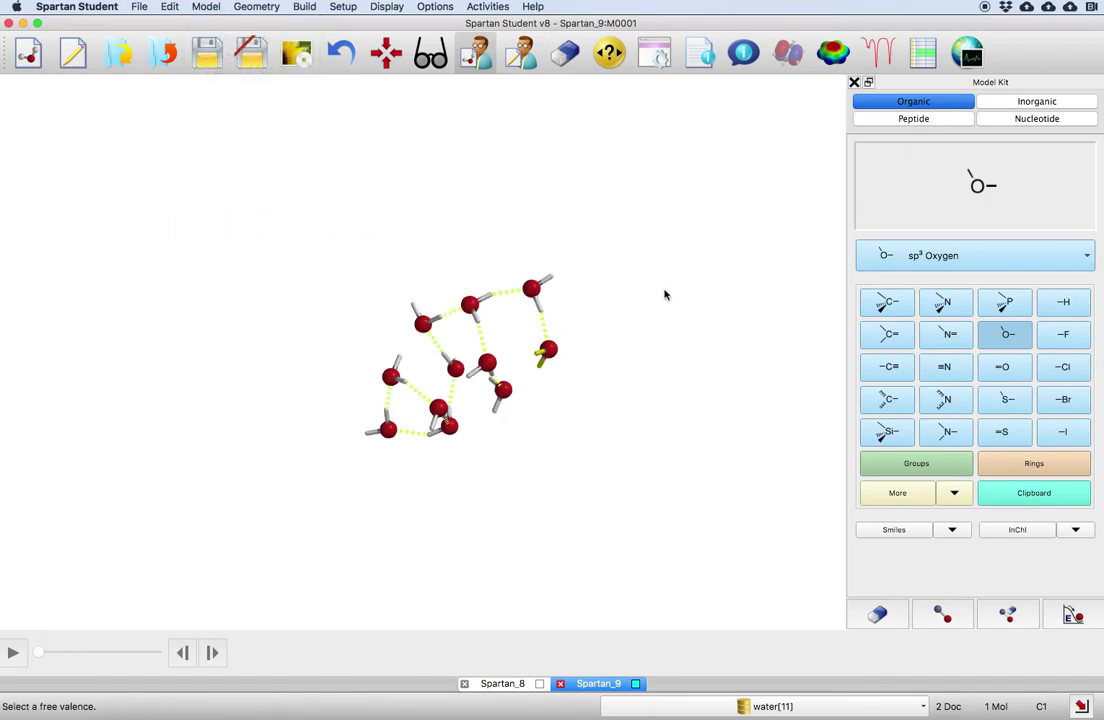
scroll(665, 293, "up", 5)
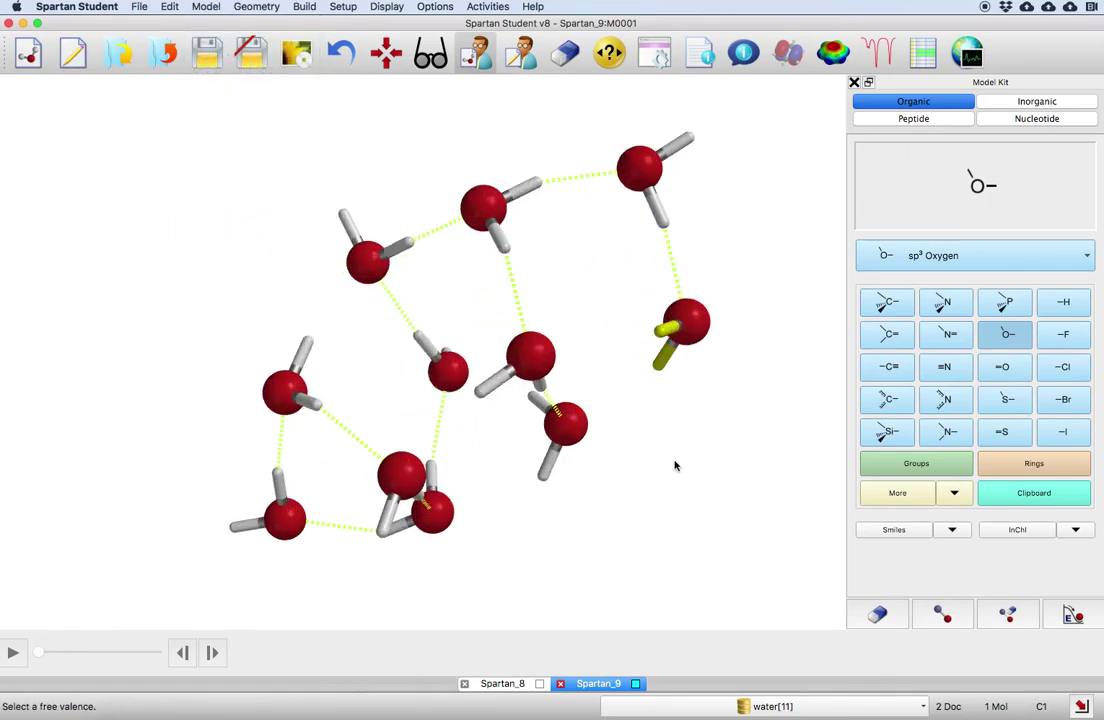
left_click_drag(675, 464, 601, 234)
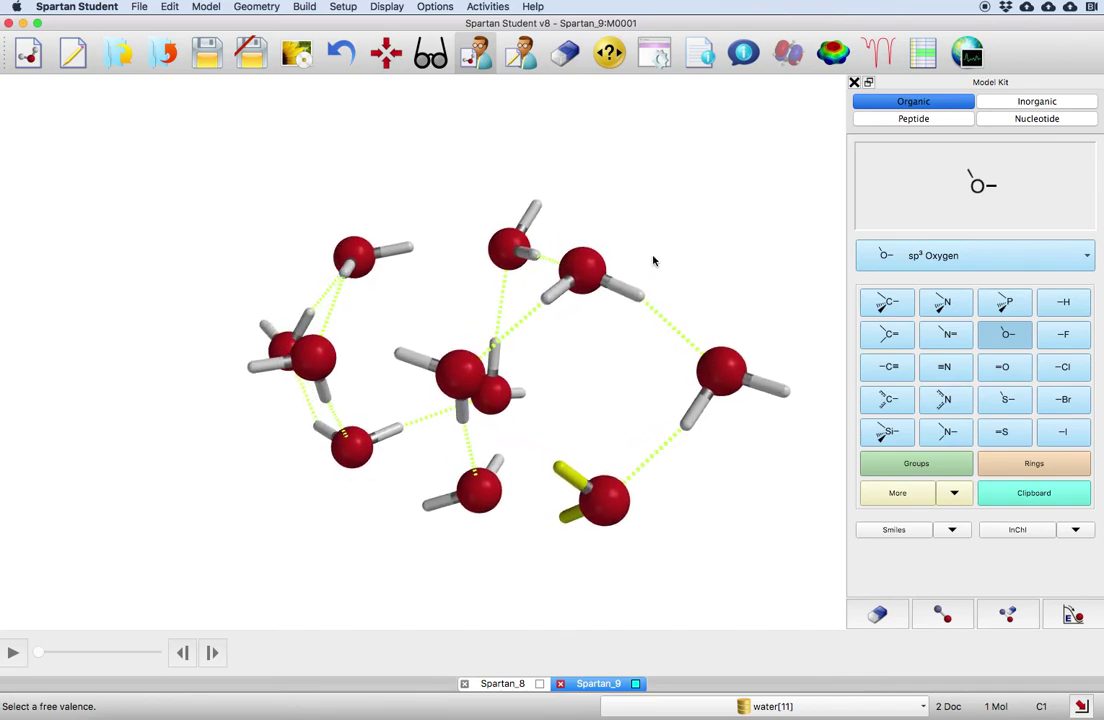
Add two water molecules above the hydrogen-bonded cluster and two below it, and minimize the energy of the whole group.
scroll(635, 284, "down", 5)
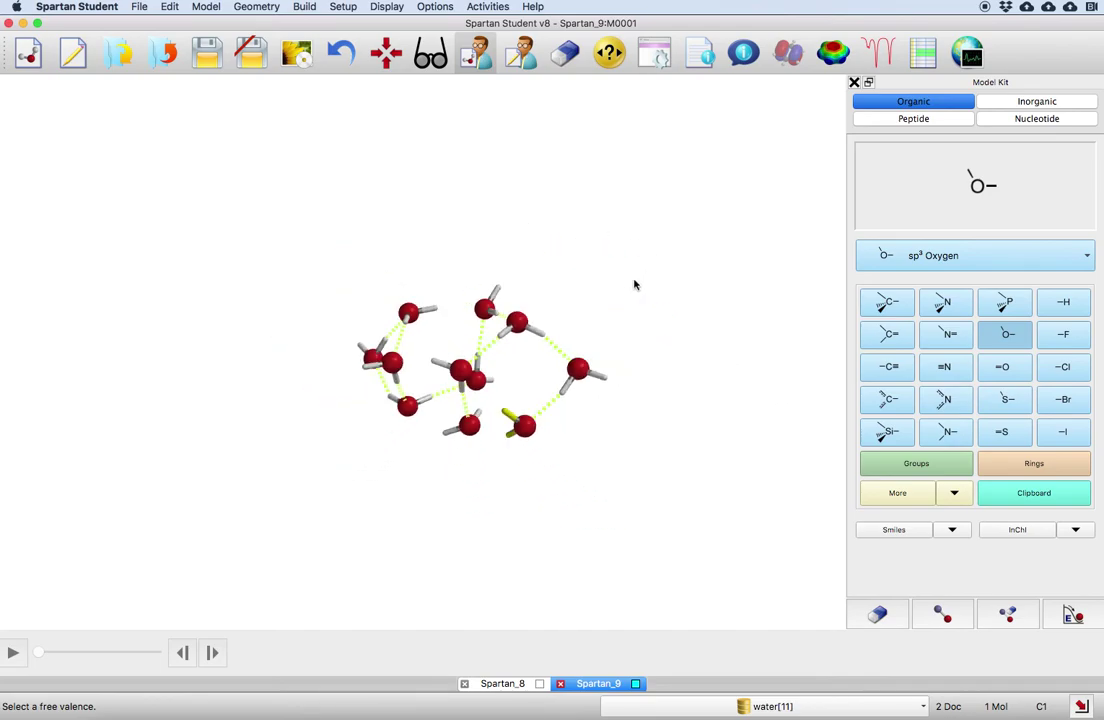
scroll(634, 285, "down", 3)
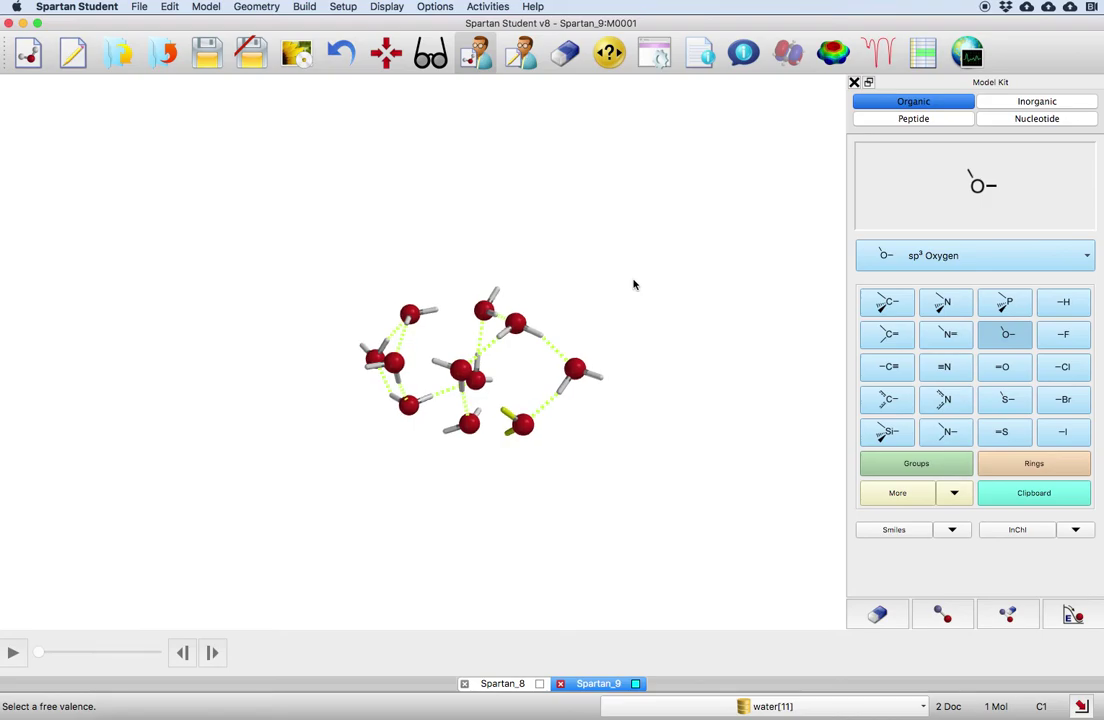
left_click(432, 278)
left_click(503, 260)
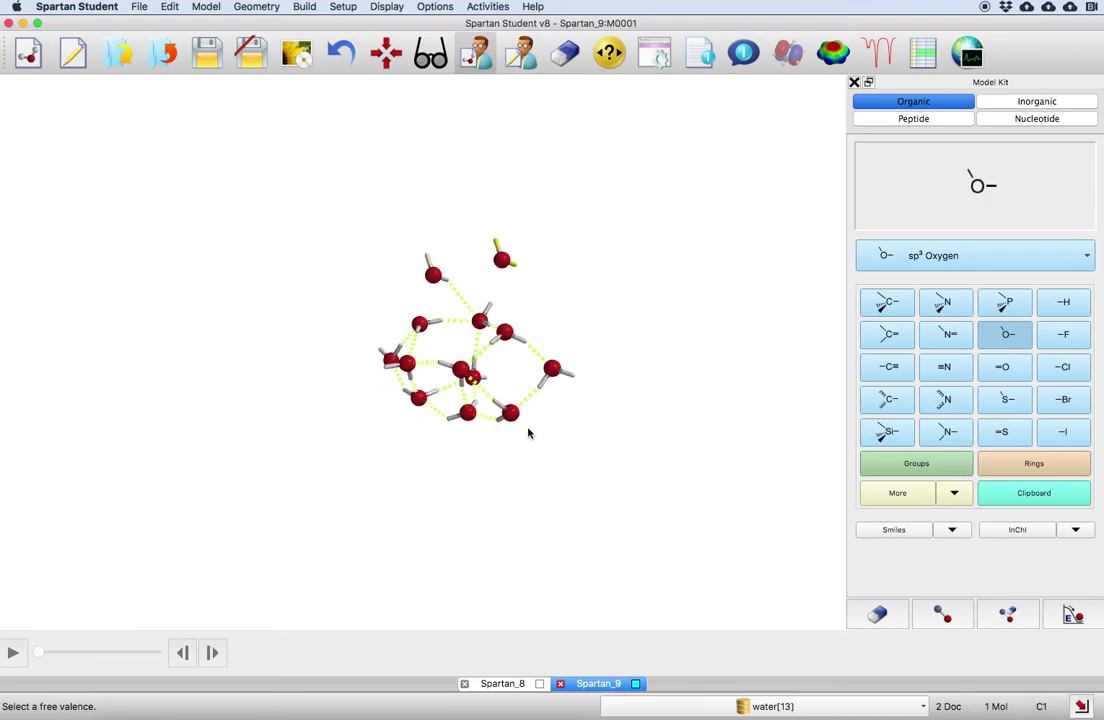
left_click(537, 449)
left_click(458, 462)
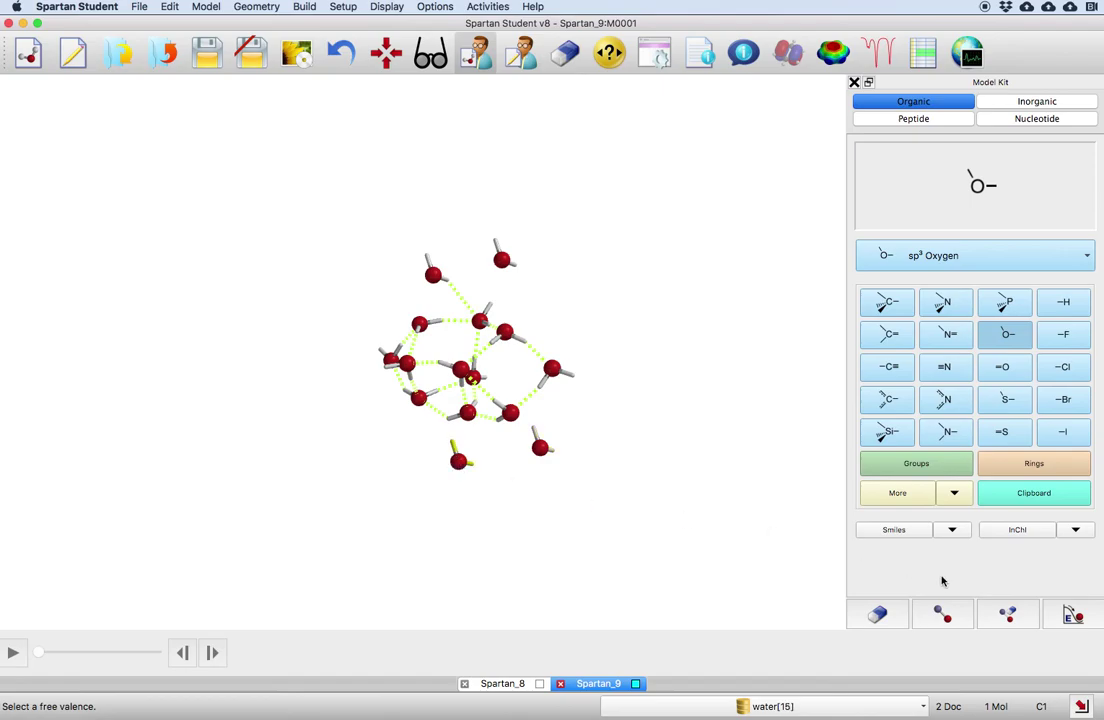
left_click(1073, 614)
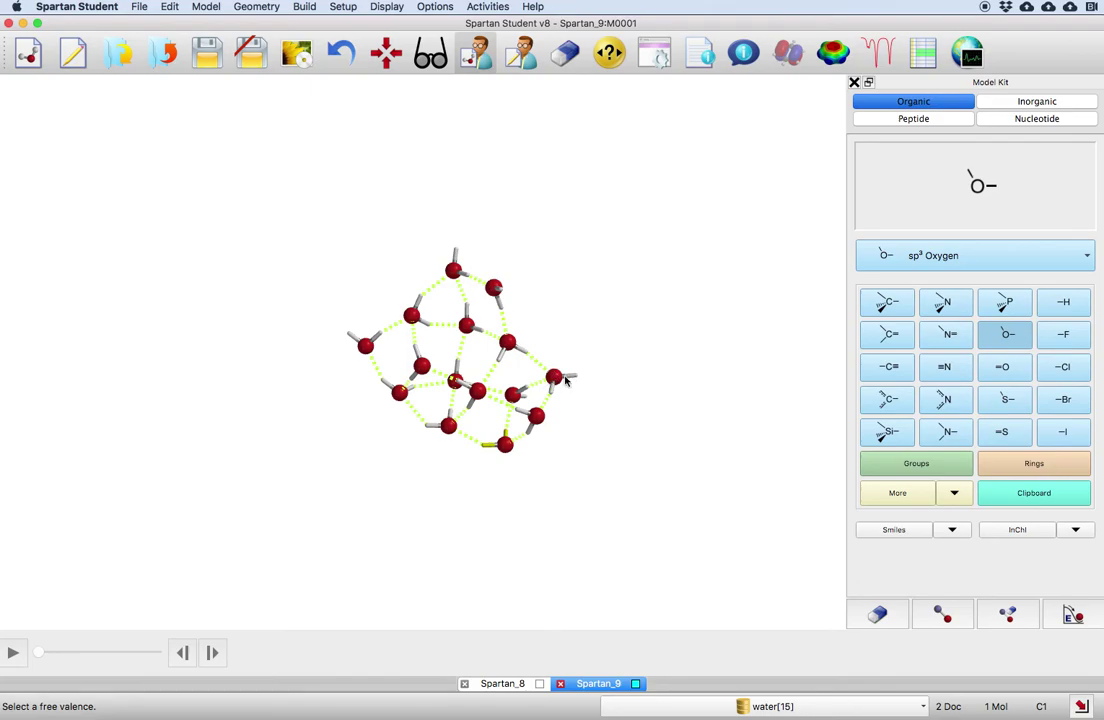
Shift the water cluster aside, pull one outer water molecule far away from it, and minimize the energy.
left_click_drag(631, 362, 497, 316)
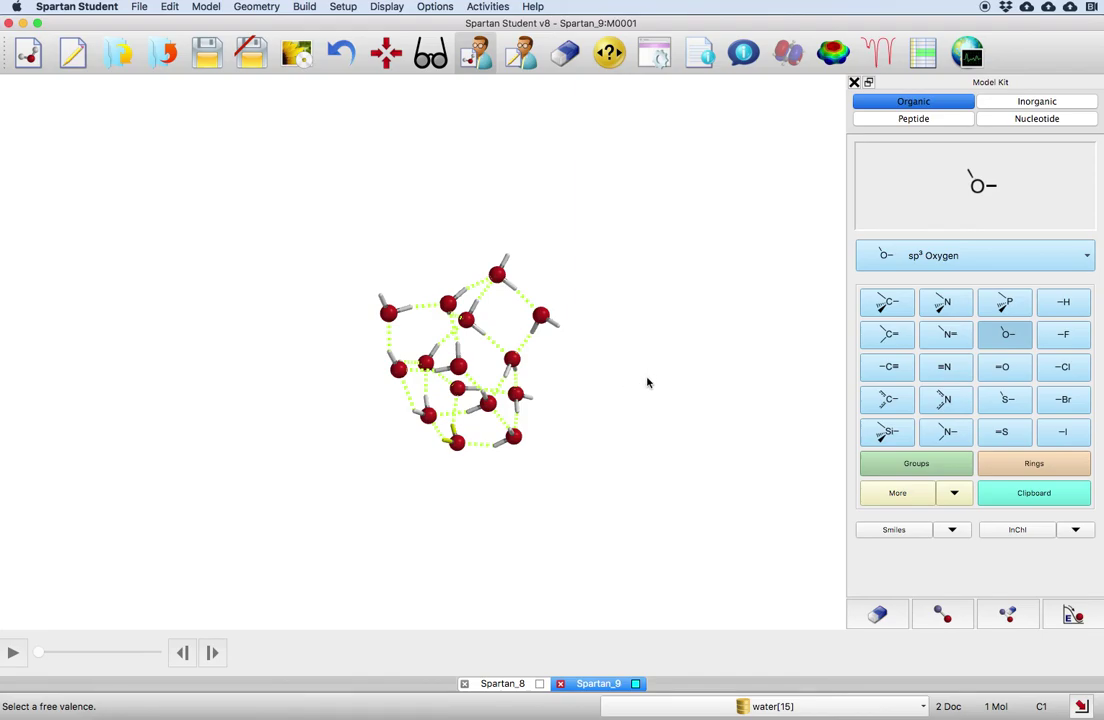
right_click_drag(660, 389, 466, 377)
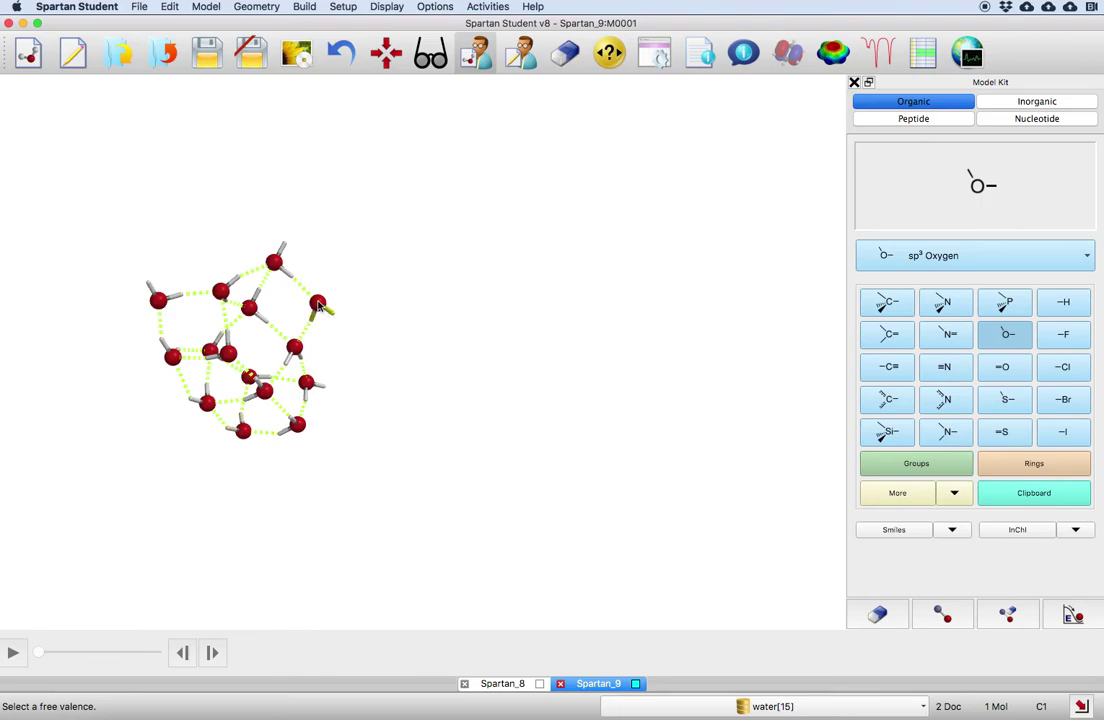
right_click_drag(318, 304, 745, 300)
left_click(1070, 615)
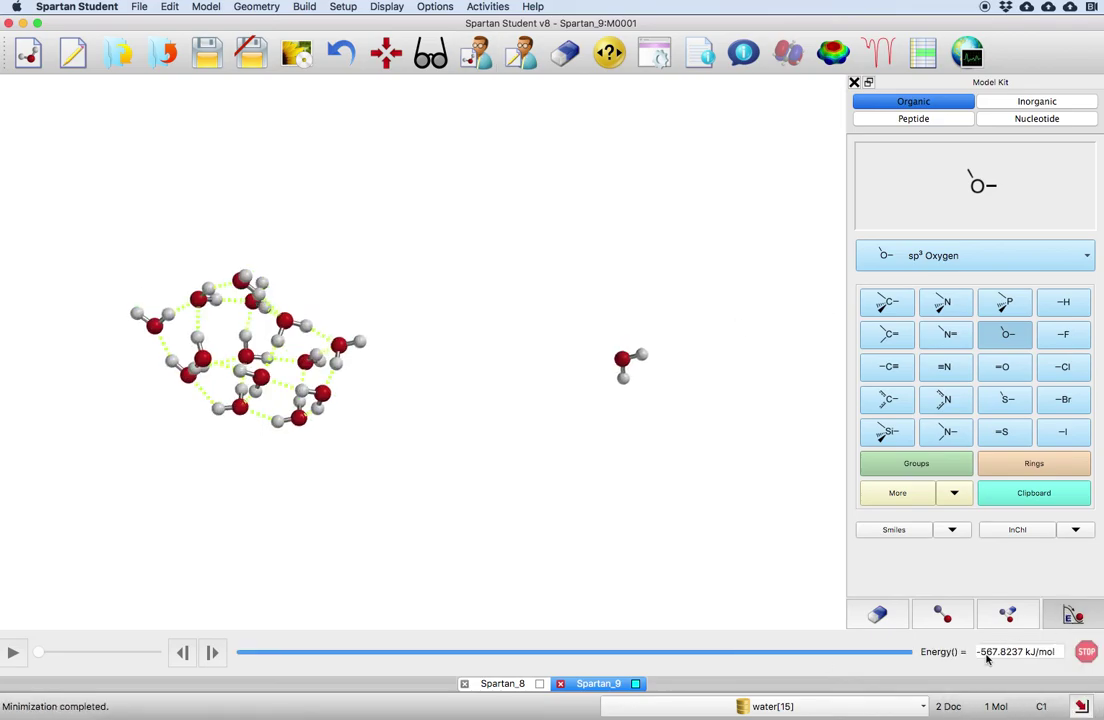
Pull the isolated water molecule farther from the cluster in two stages, minimizing the energy after each move.
right_click(781, 532)
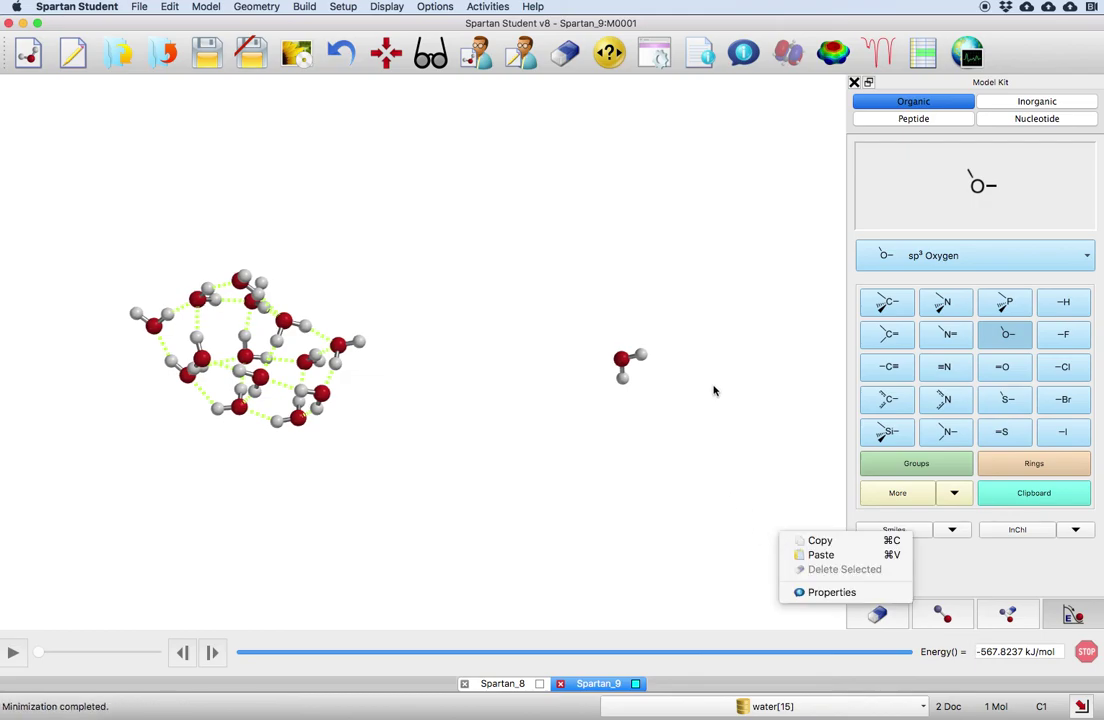
left_click(700, 468)
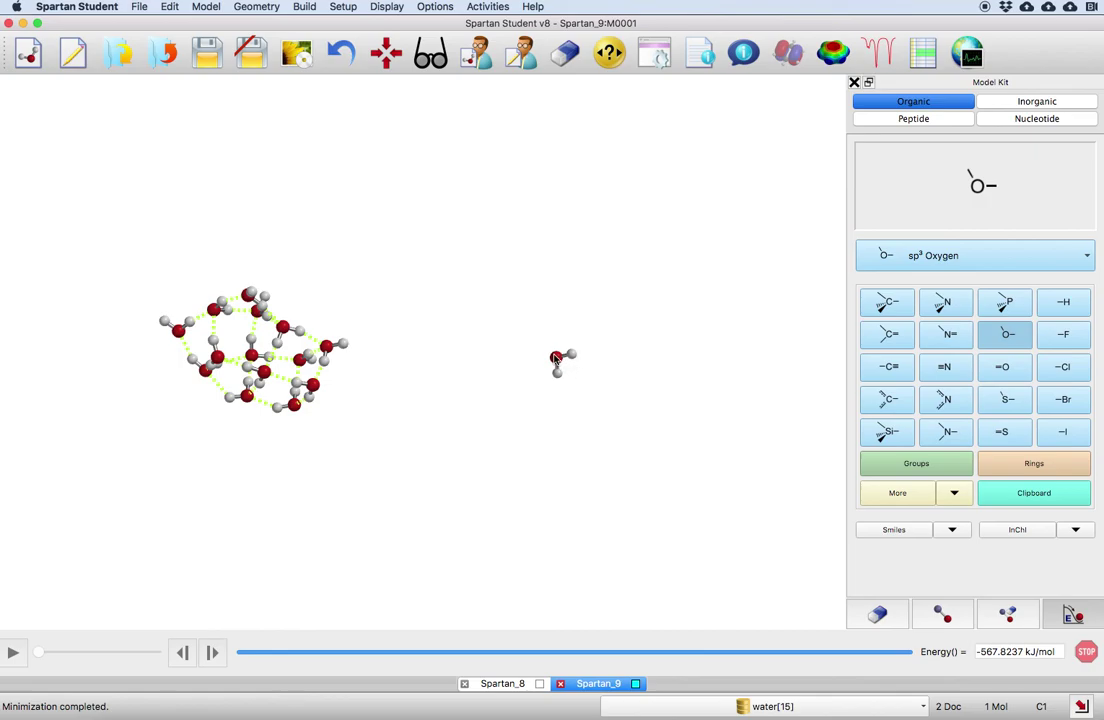
right_click_drag(558, 362, 818, 344)
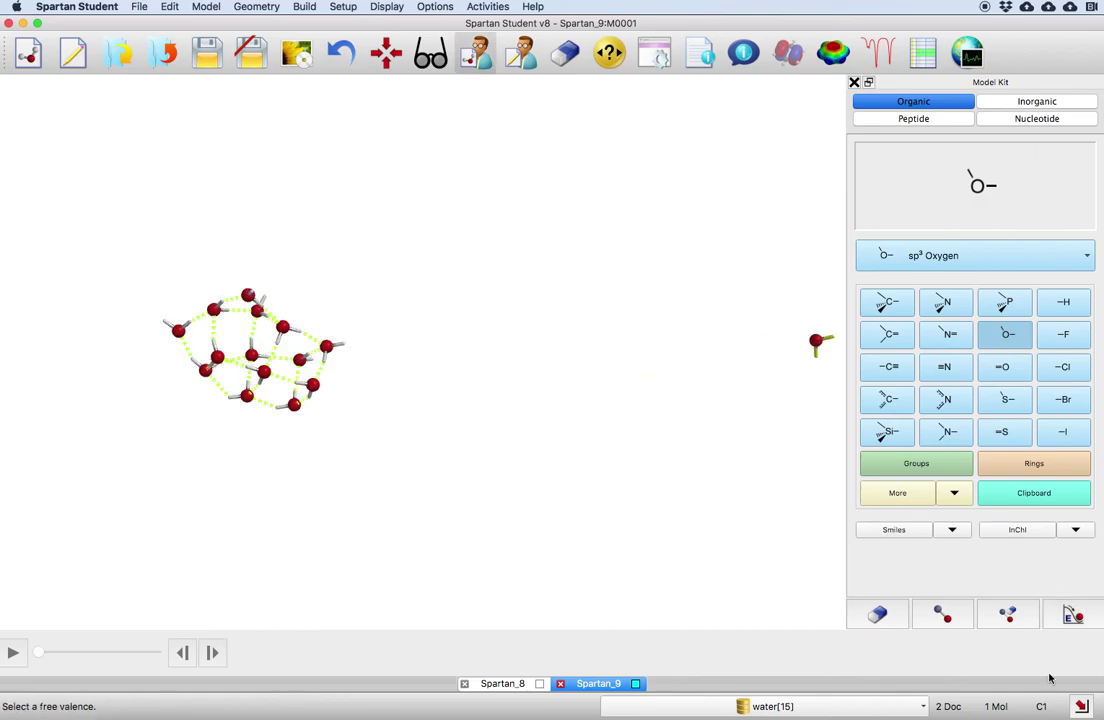
left_click(1077, 618)
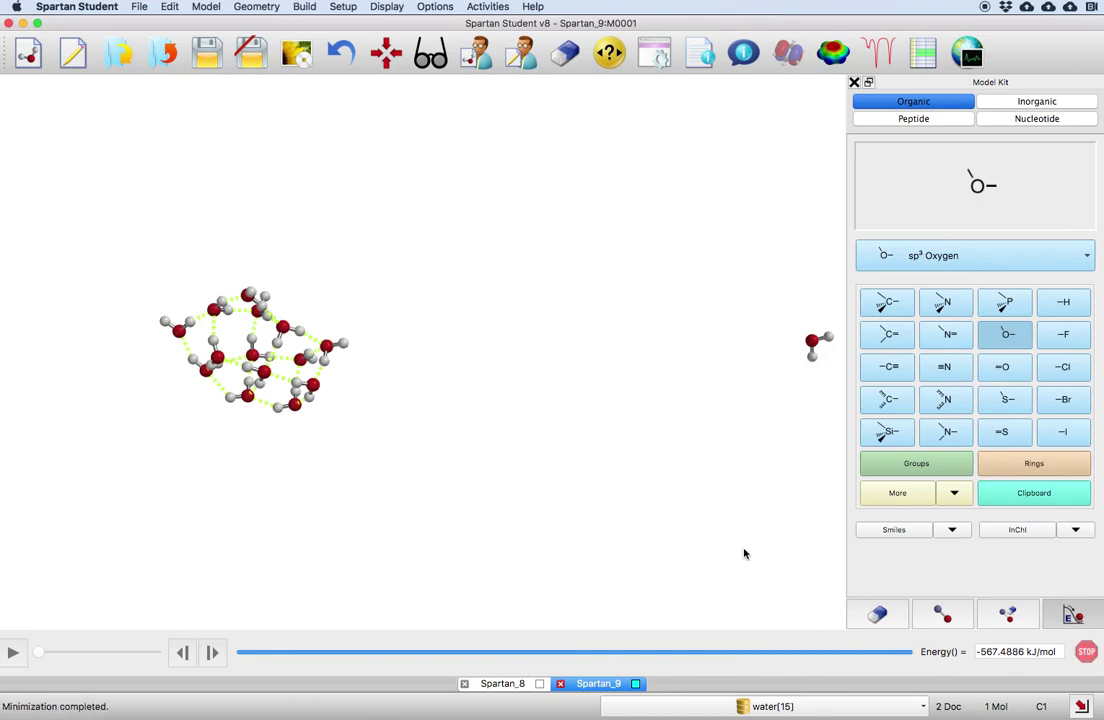
right_click(717, 515)
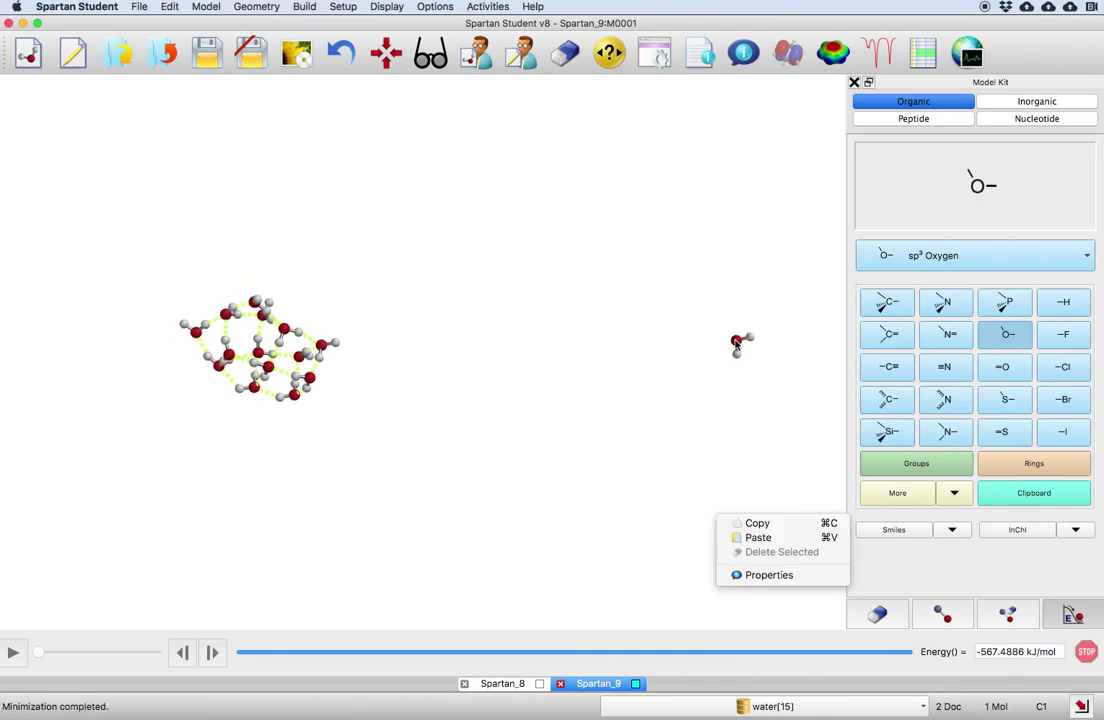
left_click(736, 343)
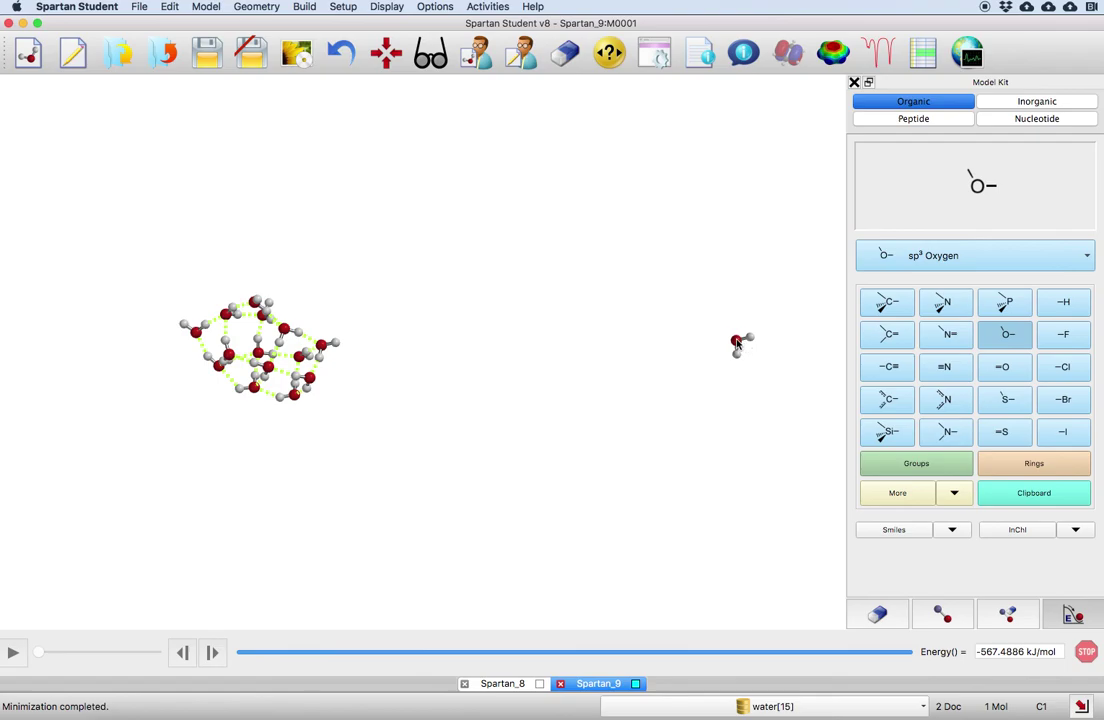
right_click_drag(739, 343, 790, 343)
left_click(1071, 615)
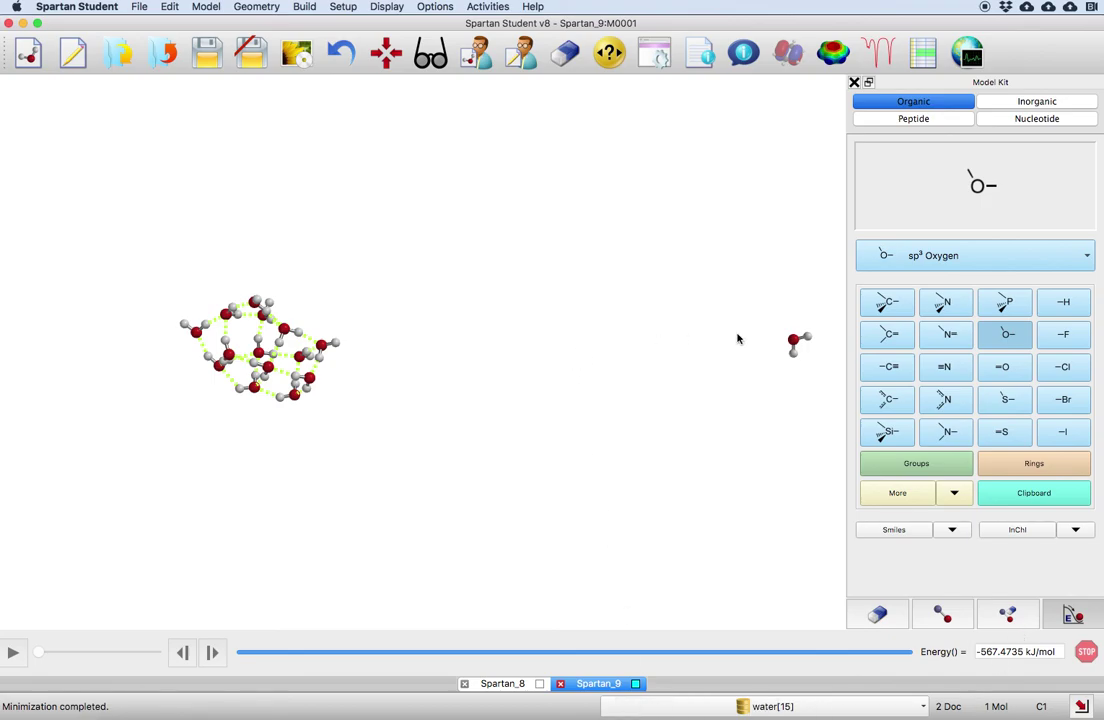
Bring the isolated water molecule back beside the cluster and minimize the energy of the group.
left_click_drag(793, 342, 390, 360)
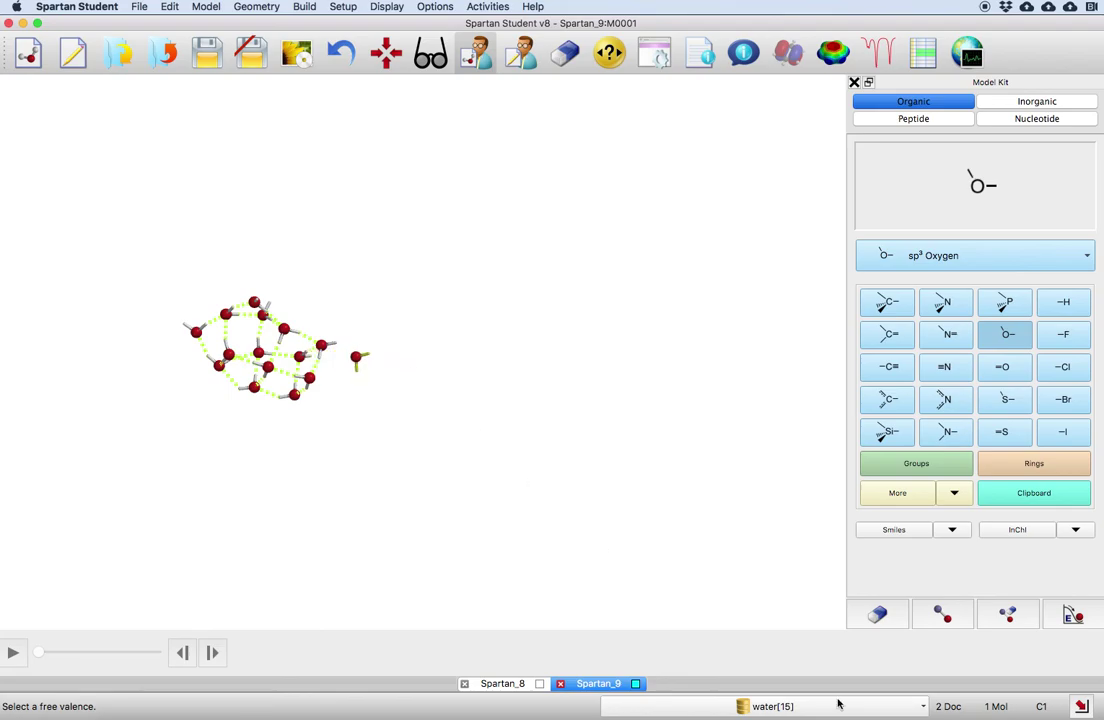
left_click(1090, 622)
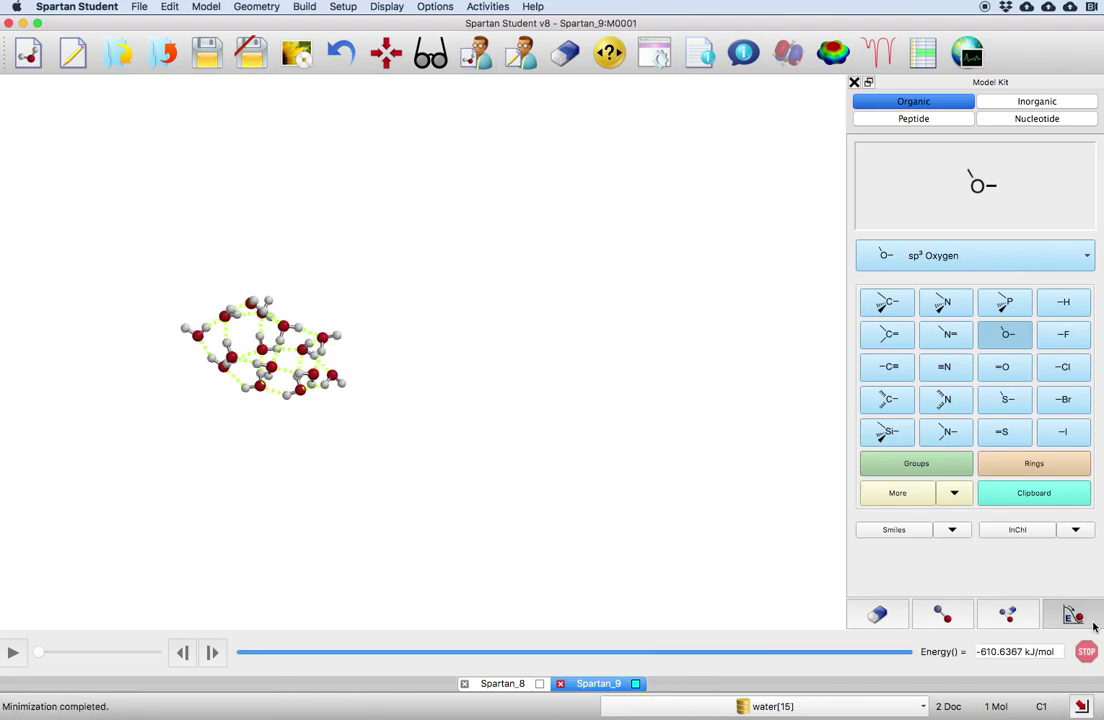